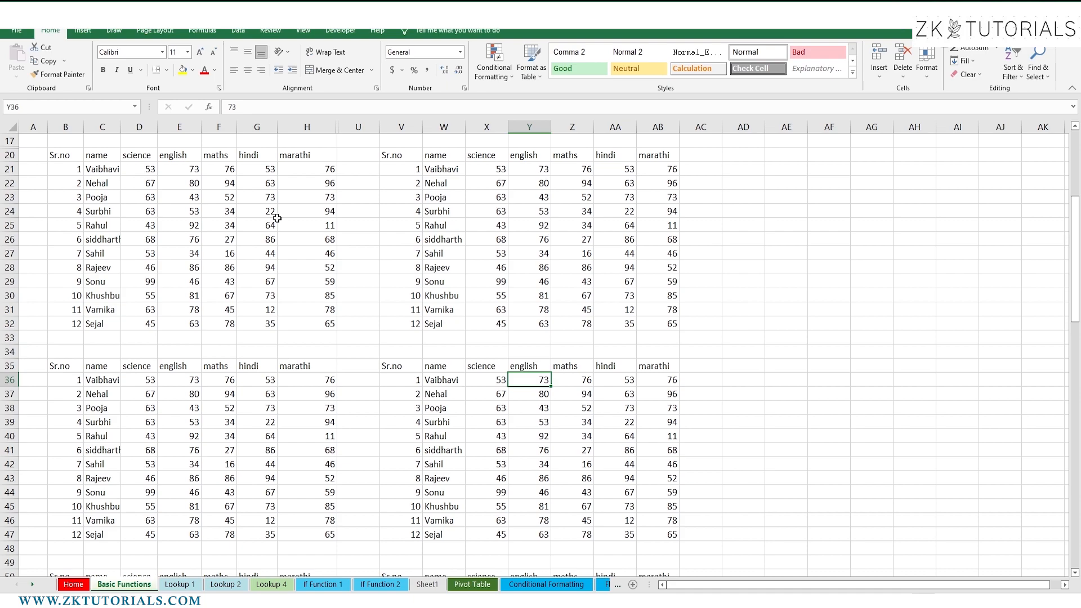
Zoom the worksheet in and scroll up so the marks table at row 20 shows
click(1036, 599)
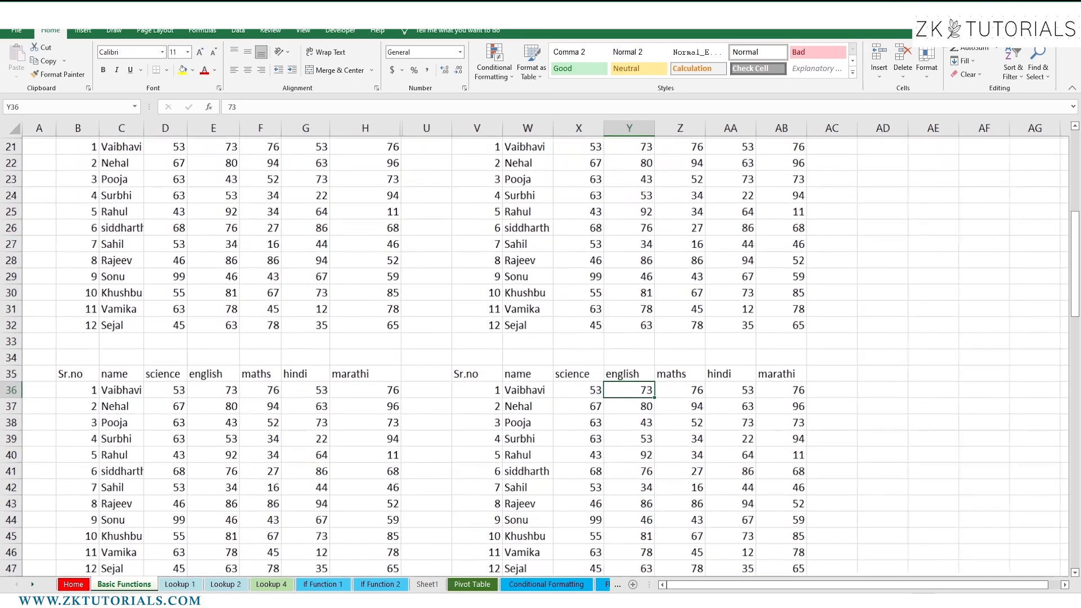
click(740, 473)
scroll(738, 472, up, 1)
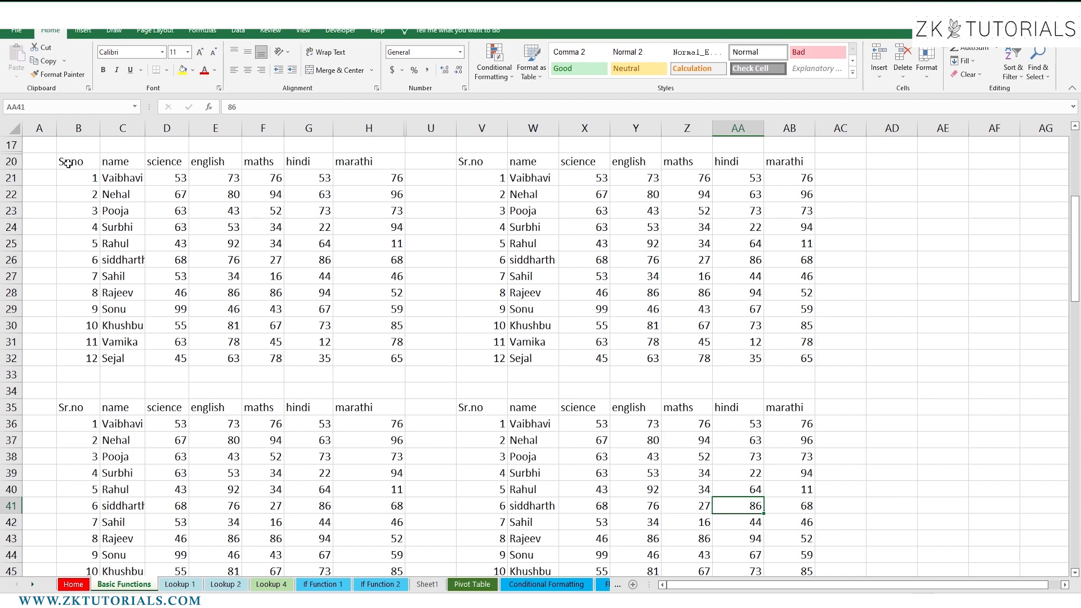
Select the marks D21:H32 and bring up the Highlight Cells Rules menu
drag(65, 163, 362, 357)
click(153, 266)
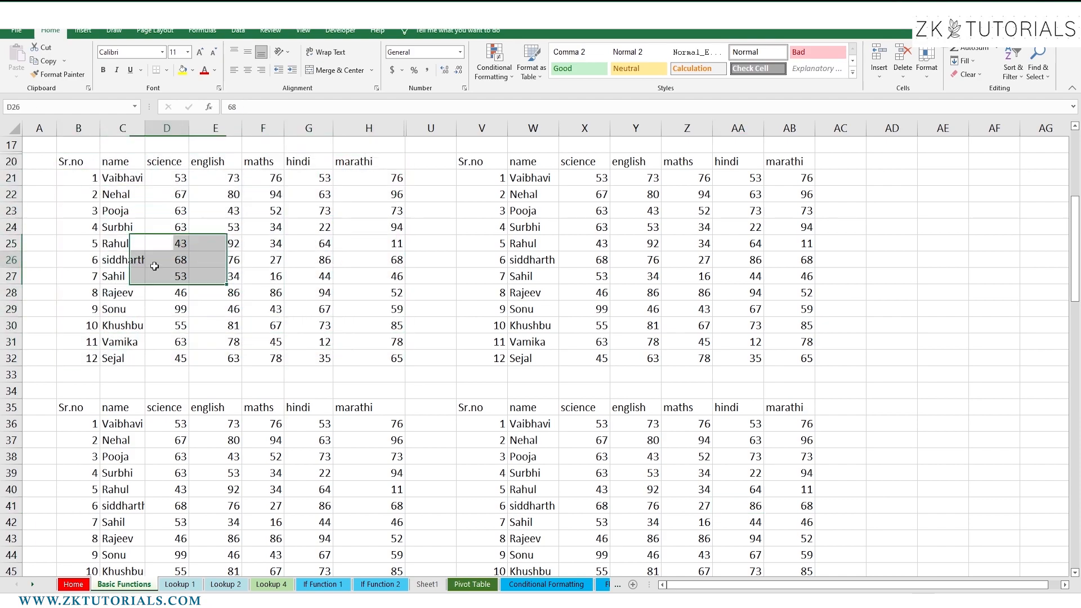
click(168, 181)
drag(168, 180, 372, 358)
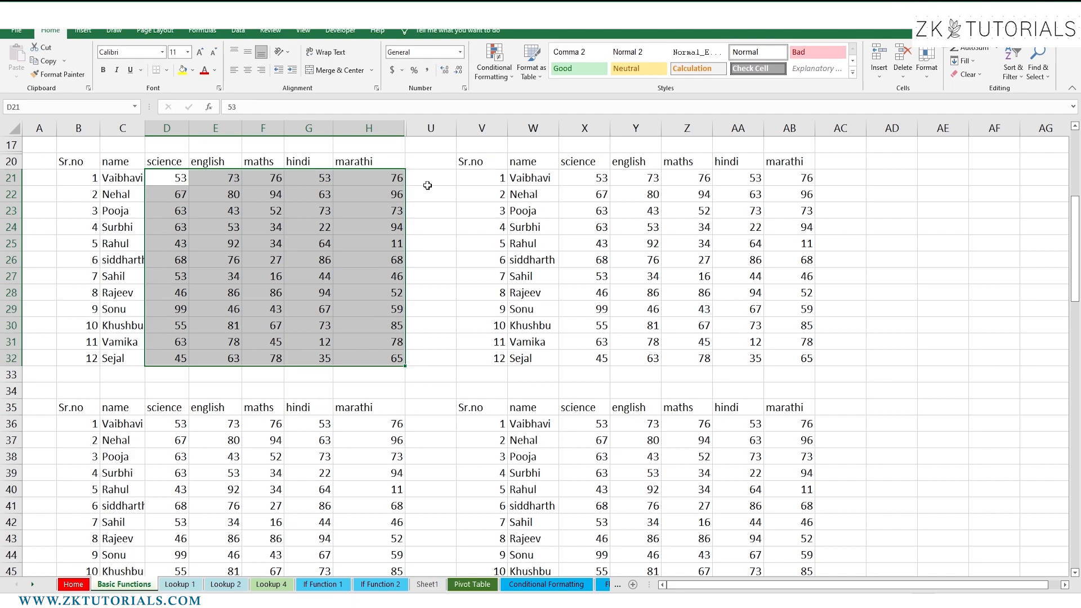
click(485, 78)
mouse_move(524, 99)
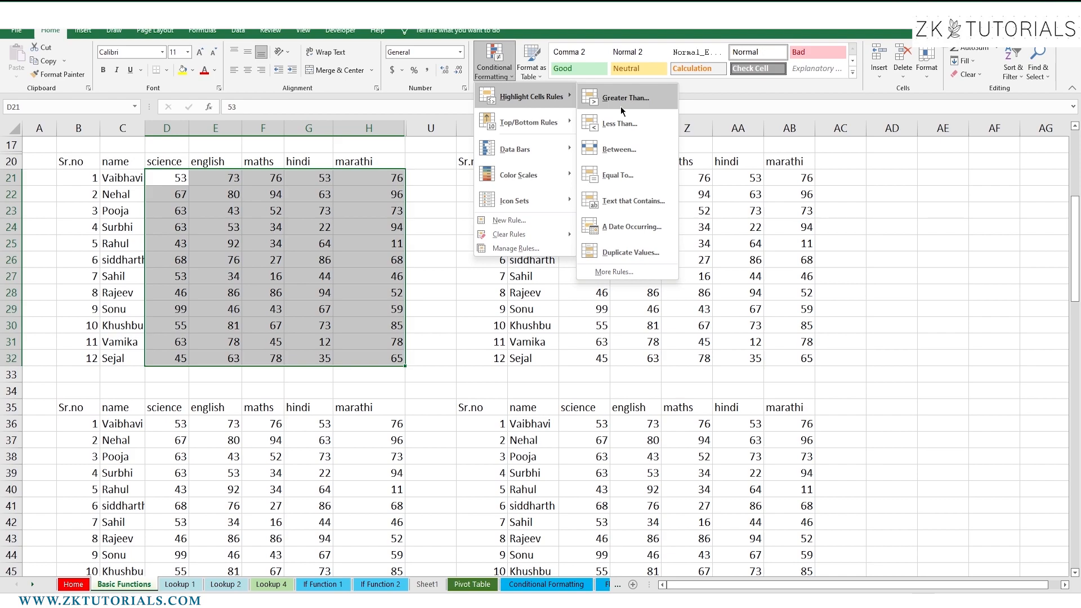
Add a Greater Than 85 rule using Green Fill with Dark Green Text
click(639, 106)
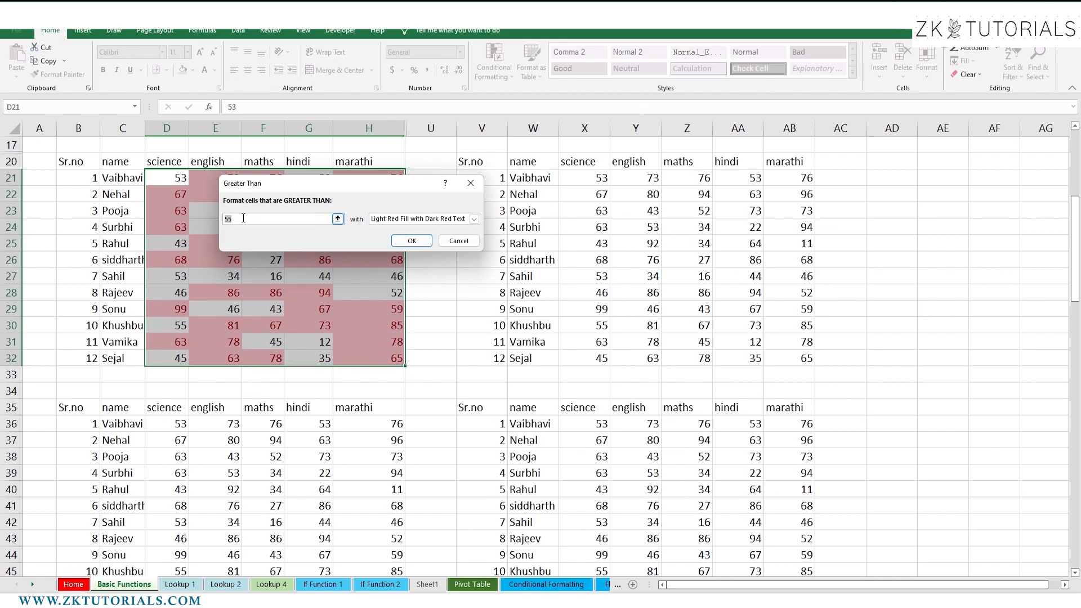
text(80)
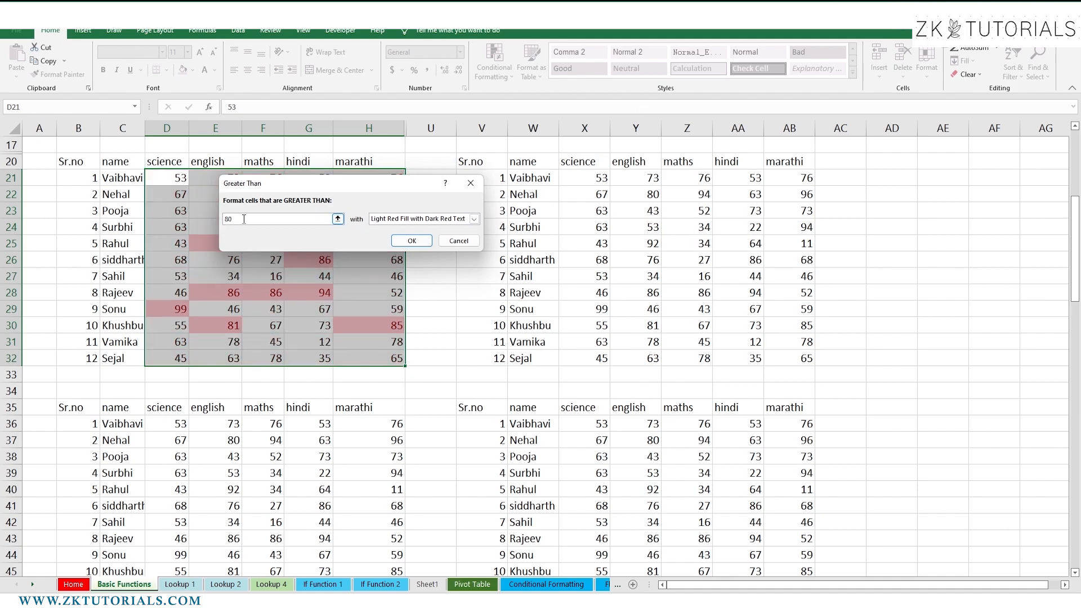
click(475, 219)
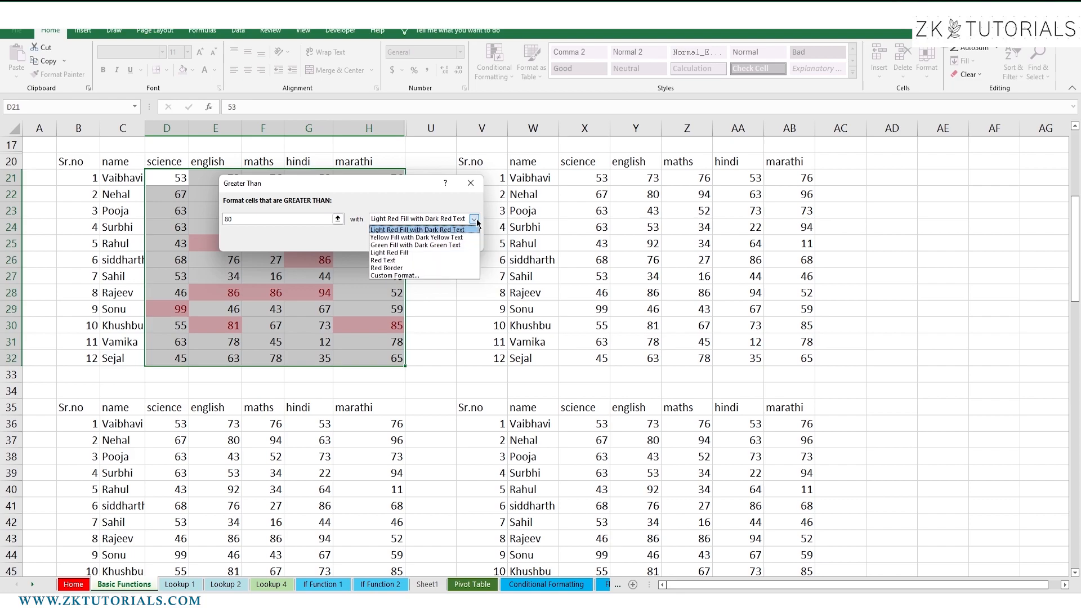
click(414, 245)
click(338, 219)
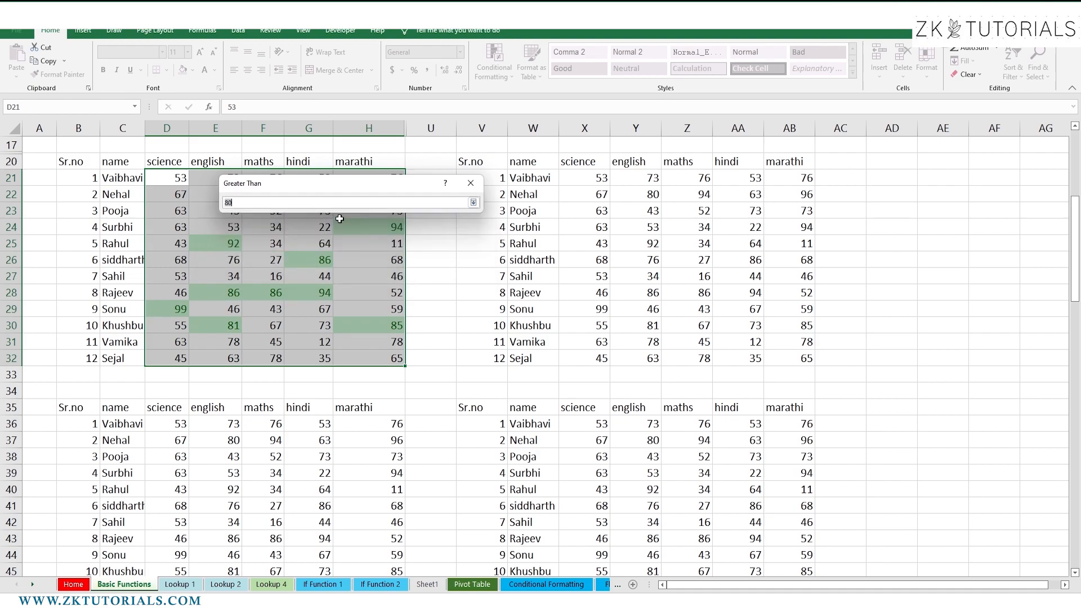
key(BackSpace)
key(BackSpace)
text(85)
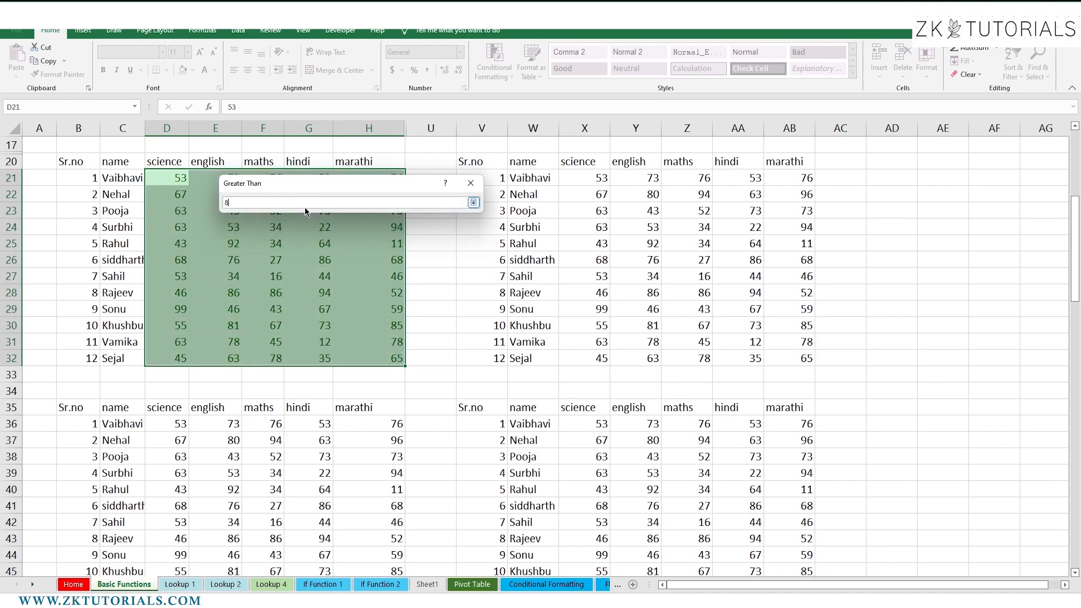
click(474, 202)
click(414, 238)
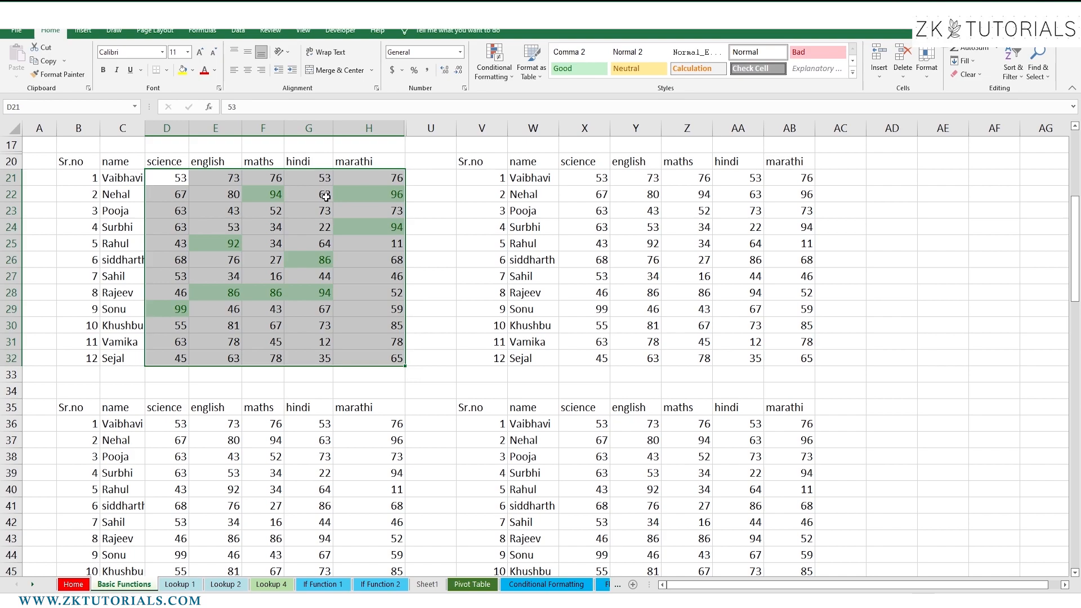
Add a Less Than 30 rule using Light Red Fill with Dark Red Text
click(487, 84)
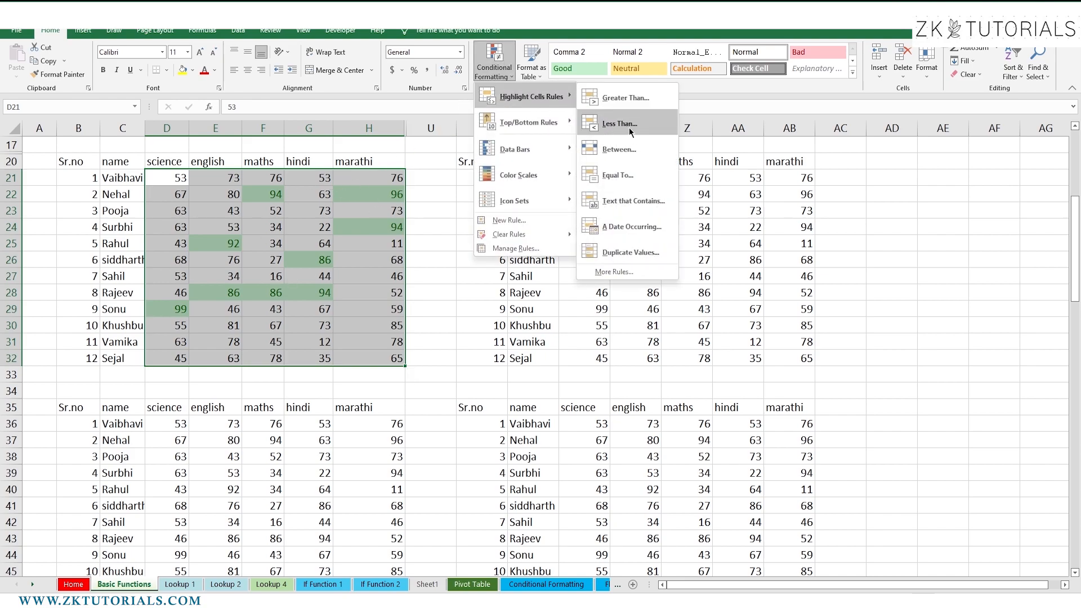
click(630, 127)
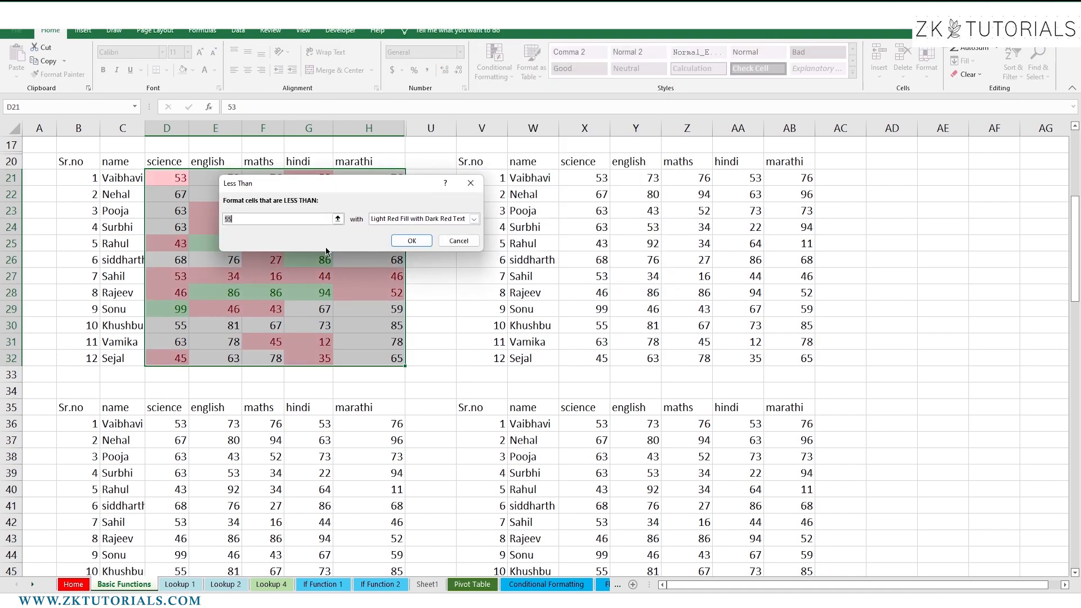
text(25)
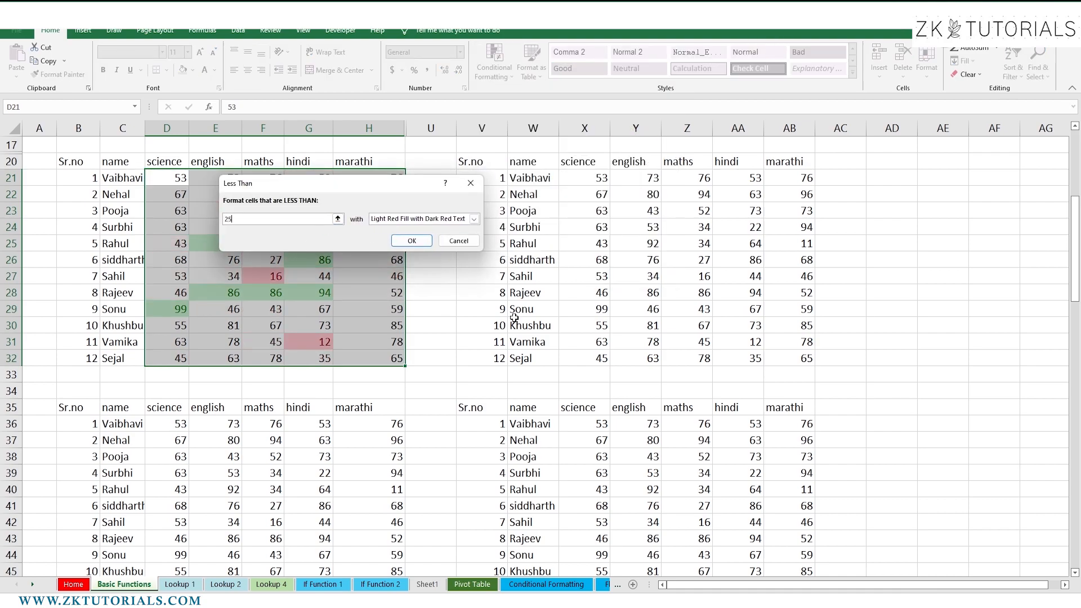
key(BackSpace)
key(BackSpace)
text(30)
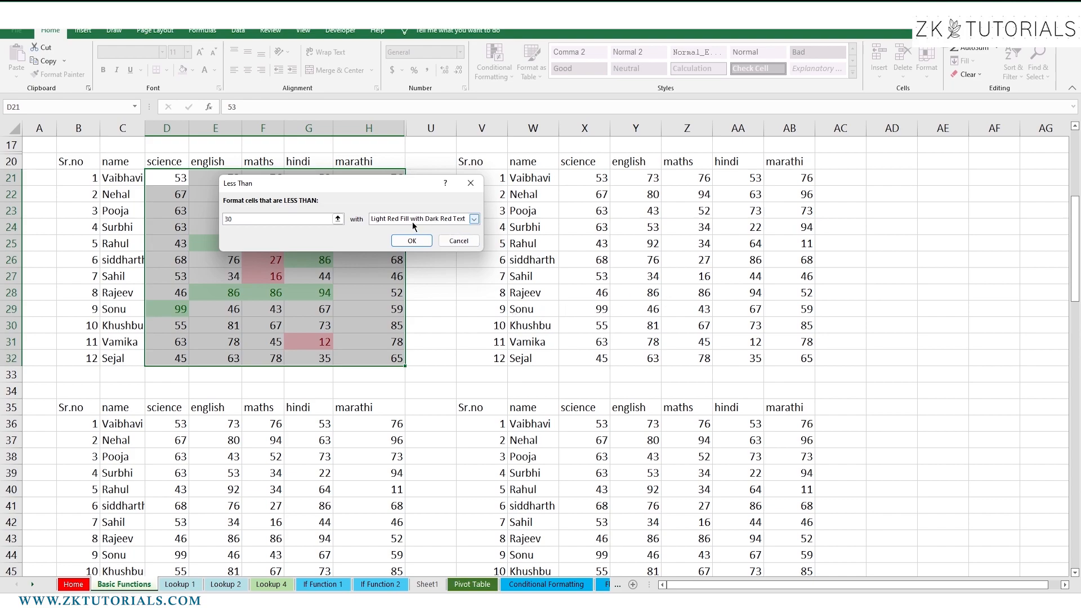
click(473, 219)
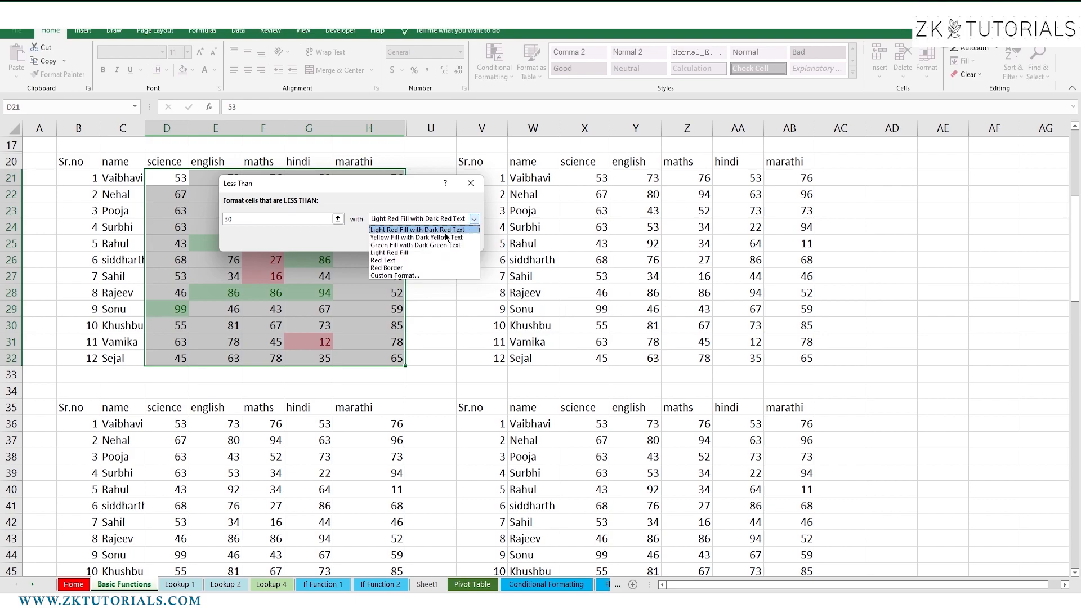
click(449, 230)
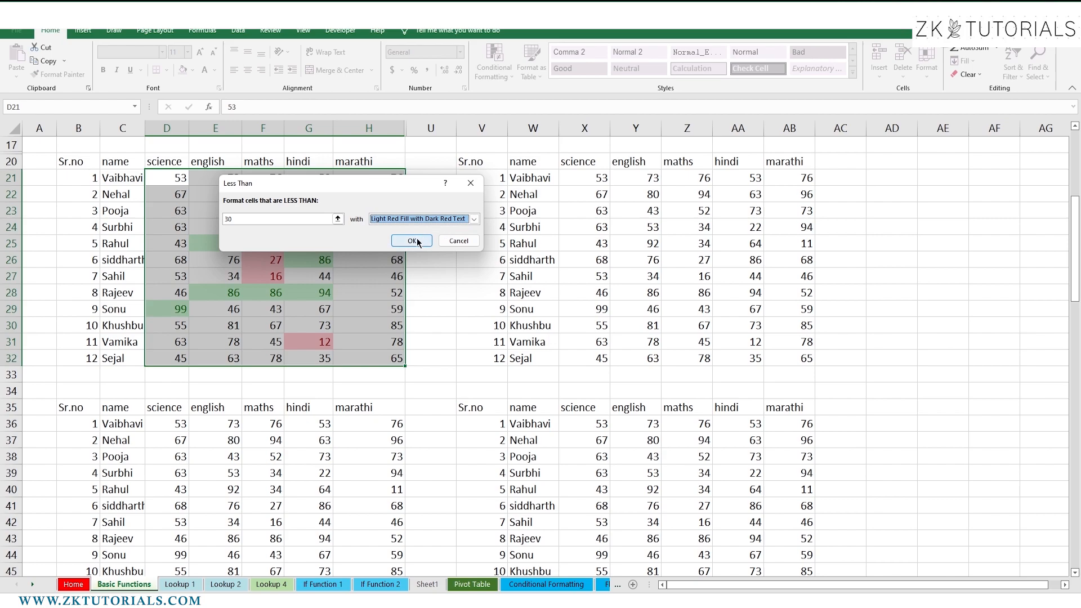
click(420, 239)
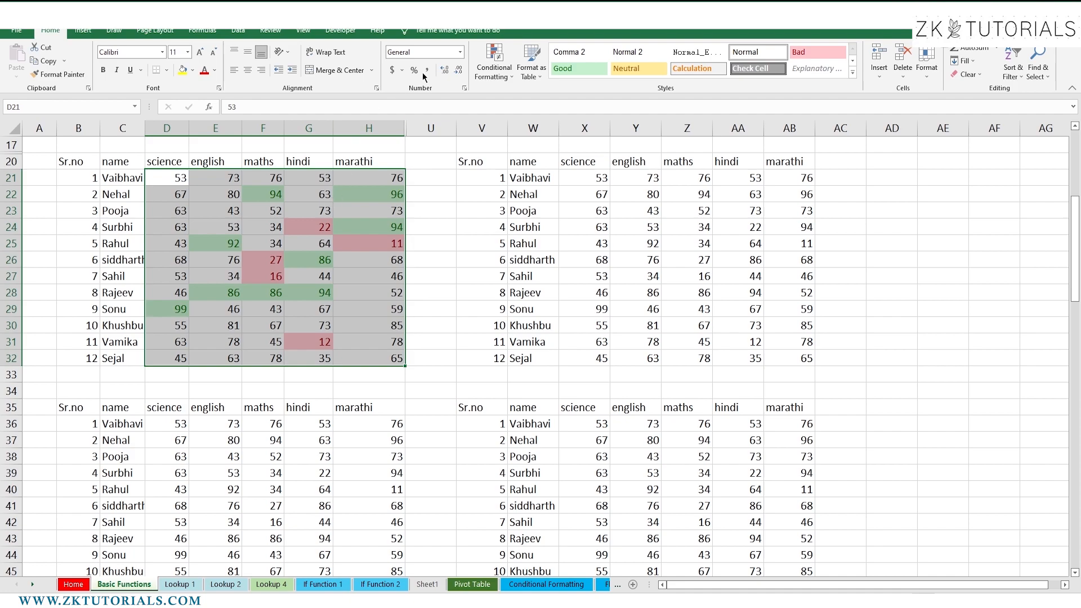
Add a Between 50 and 60 rule using Yellow Fill with Dark Yellow Text
click(494, 63)
mouse_move(530, 107)
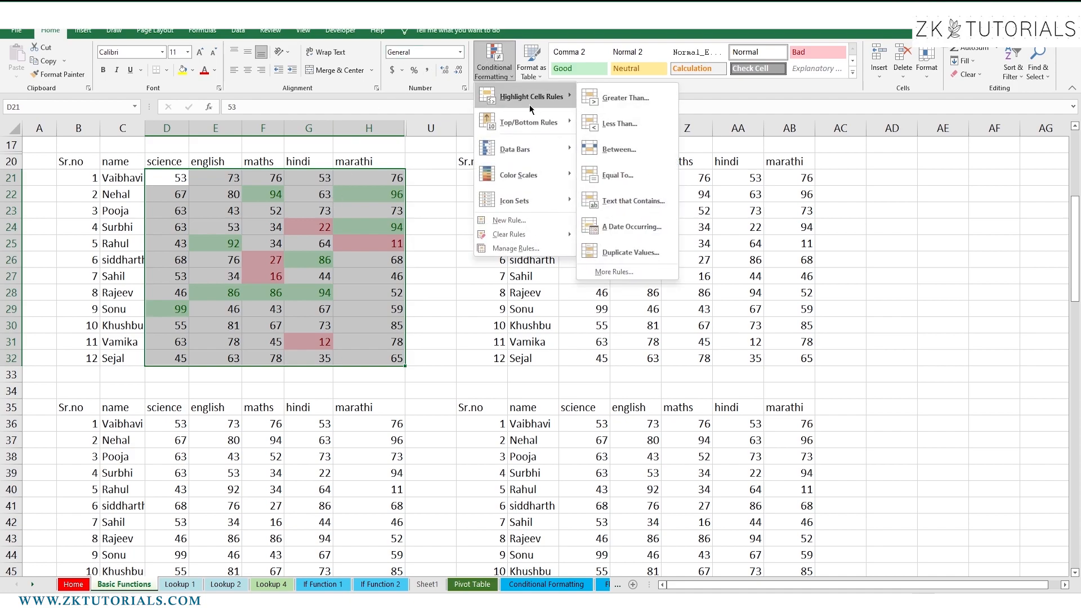
click(629, 157)
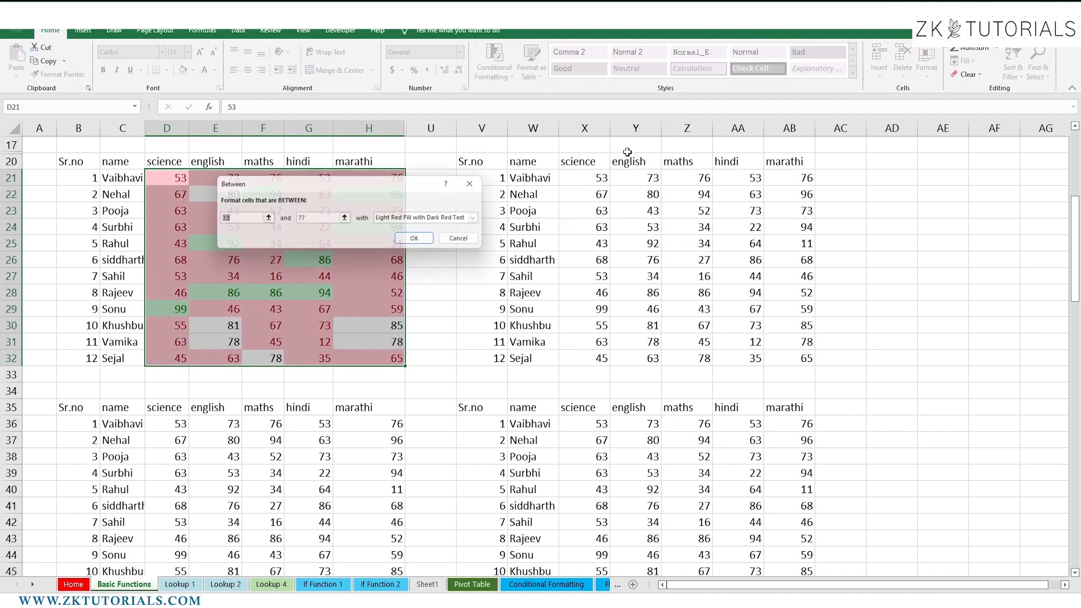
key(BackSpace)
text(5)
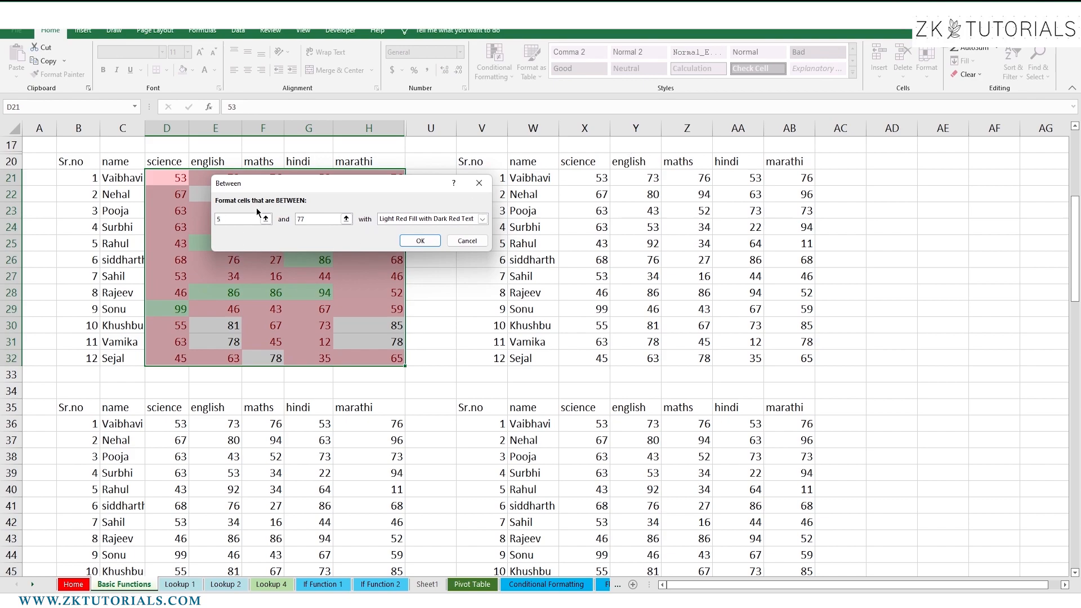
text(0)
click(322, 218)
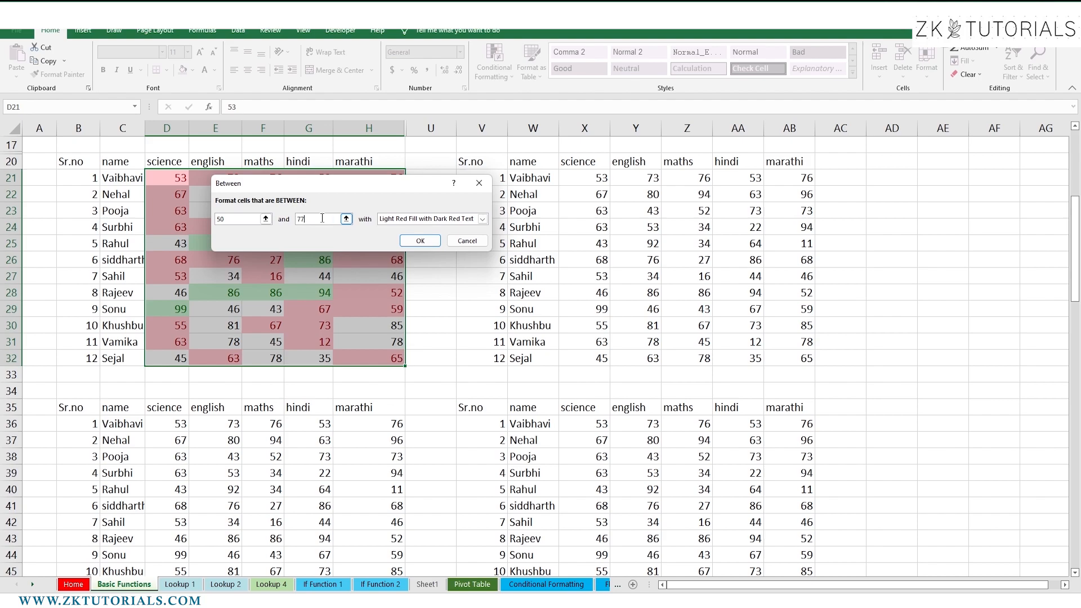
key(BackSpace)
key(BackSpace)
text(60)
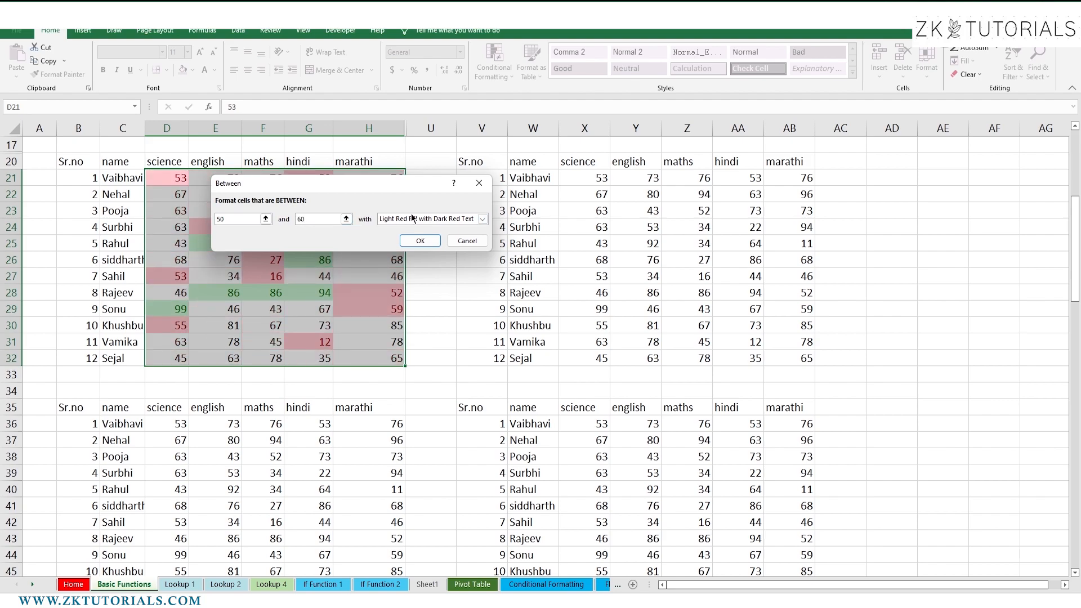
click(482, 221)
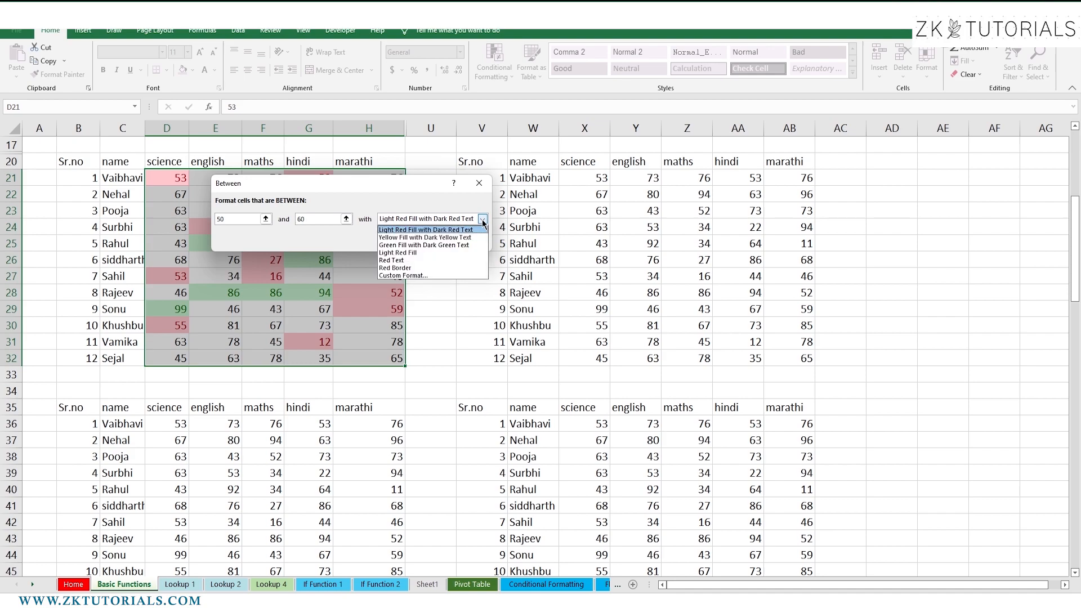
click(453, 238)
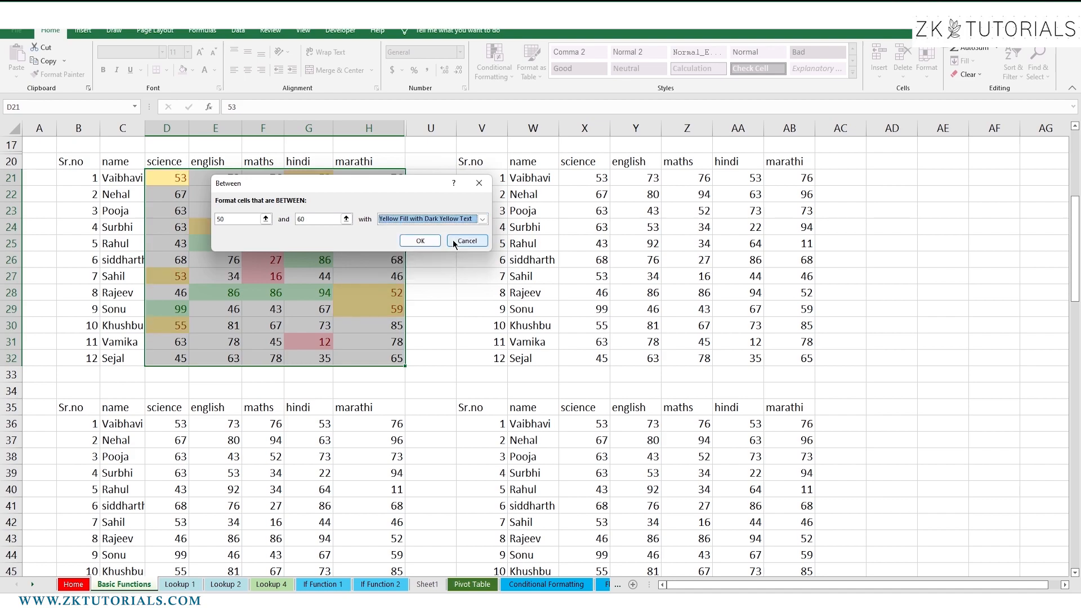
click(422, 241)
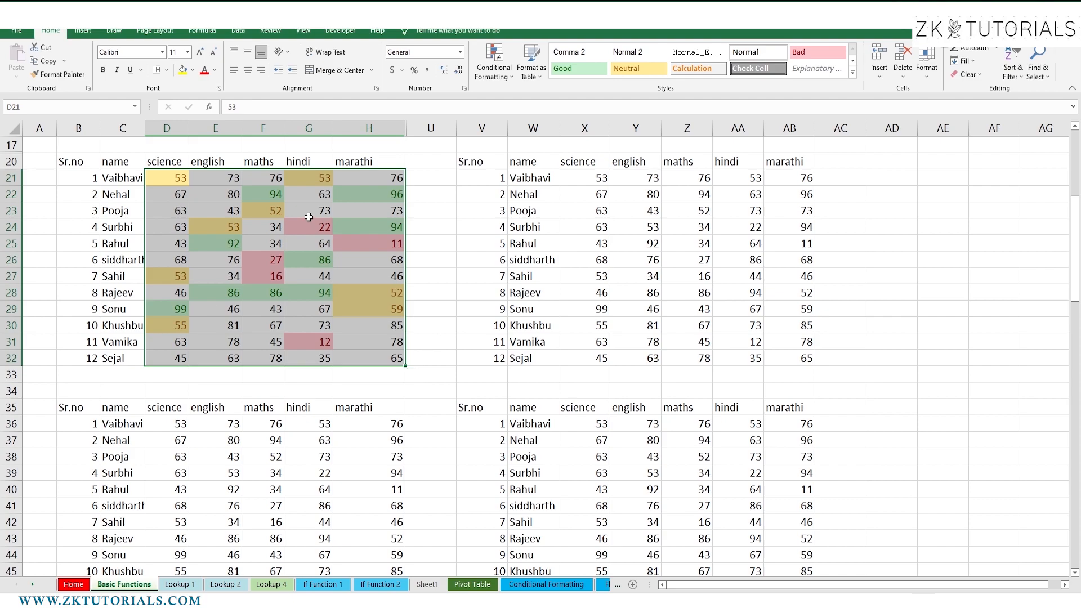
Start an Equal To highlight rule with the value 67
click(497, 74)
mouse_move(524, 100)
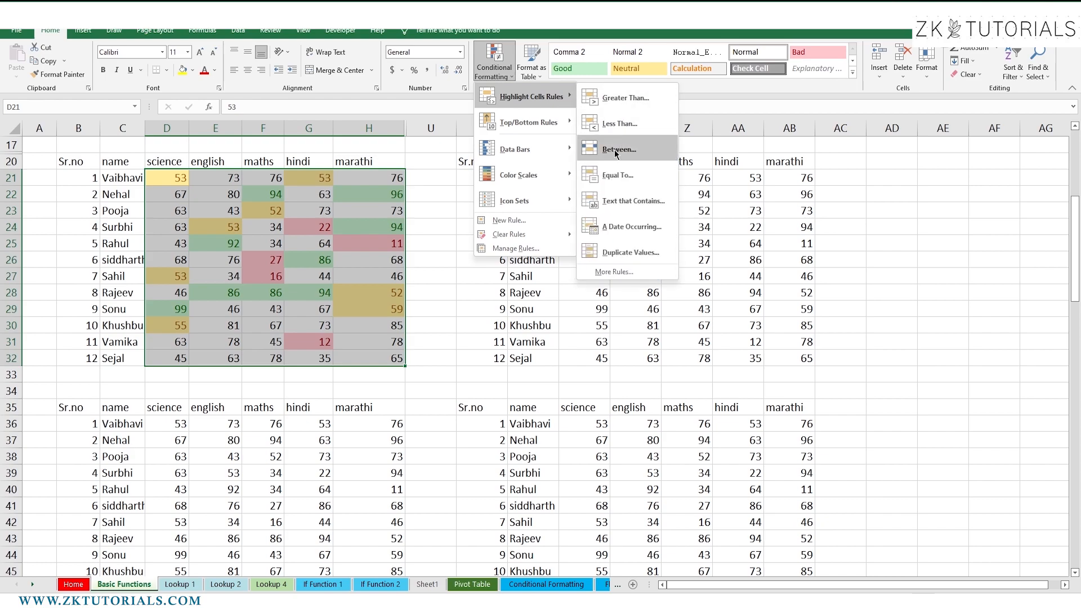
click(616, 176)
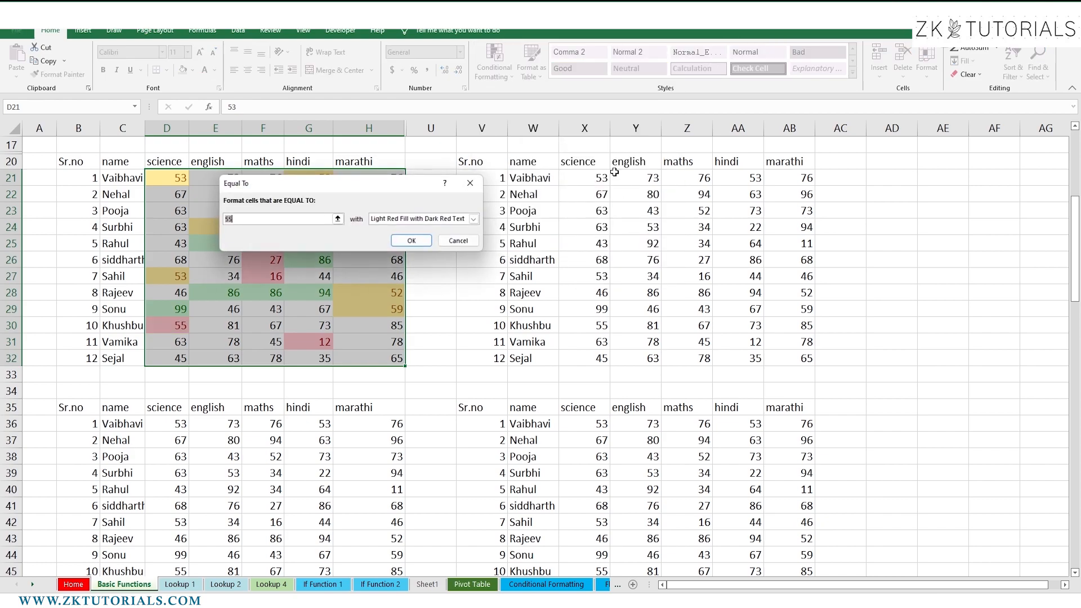
drag(376, 183, 622, 102)
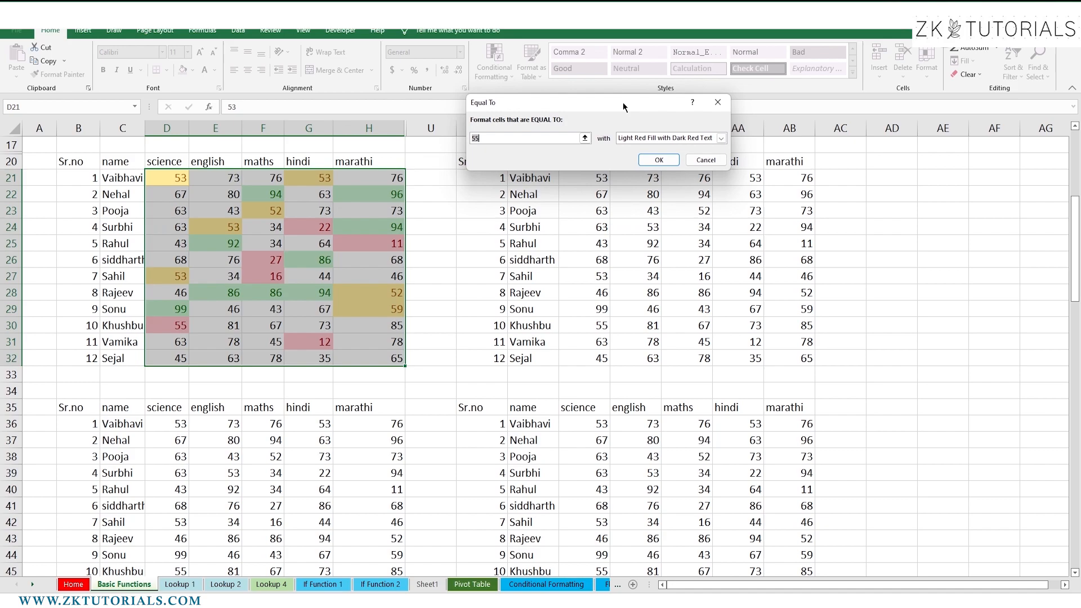
click(522, 135)
key(BackSpace)
key(BackSpace)
text(88)
key(BackSpace)
key(BackSpace)
text(67)
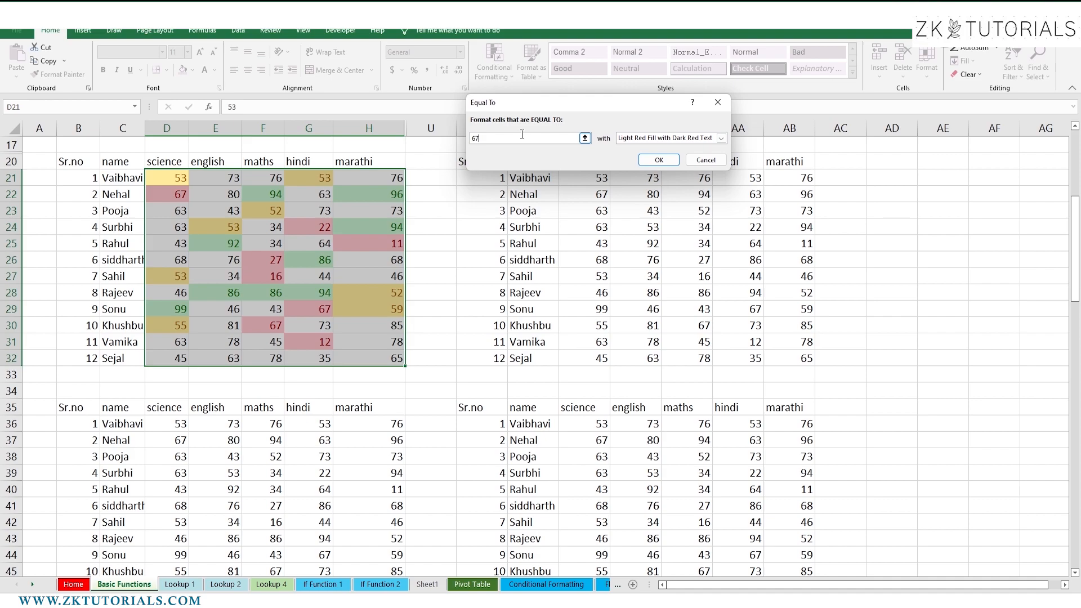
Give the equal-to-67 rule a custom turquoise fill and apply it
click(722, 138)
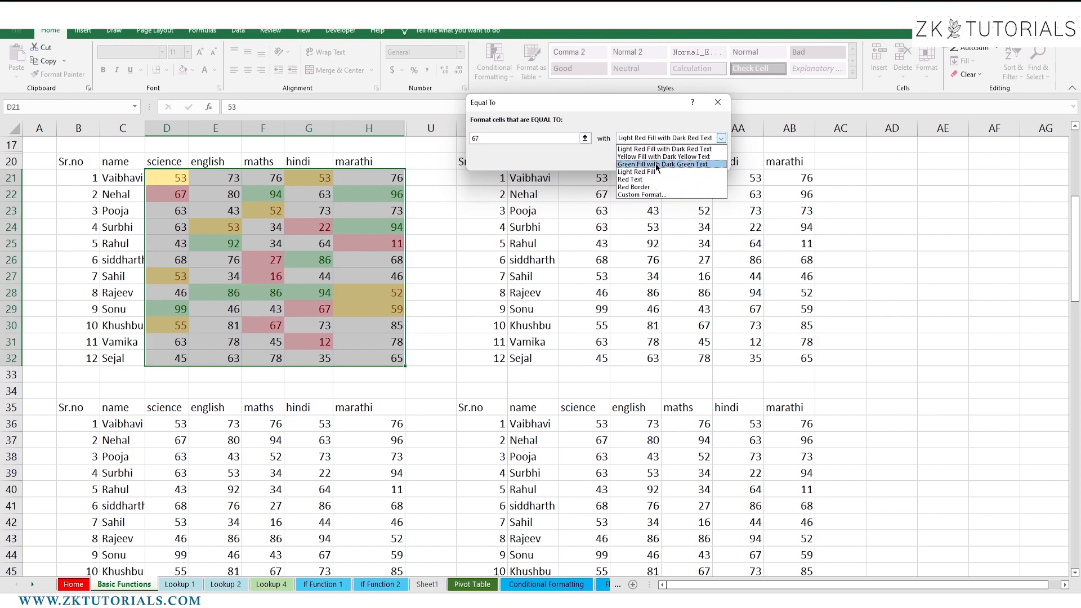
click(643, 195)
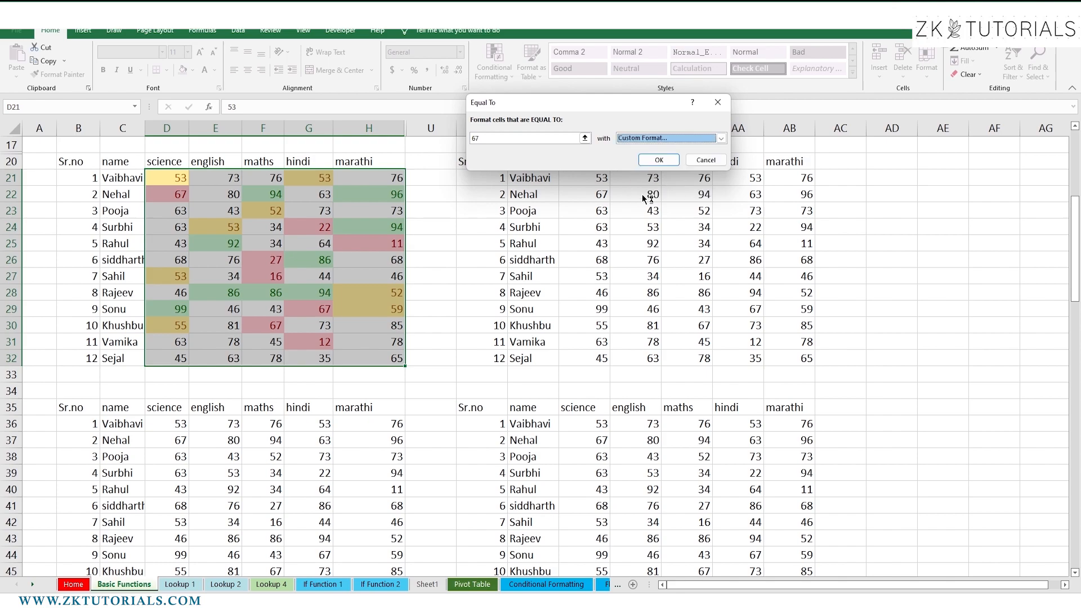
click(278, 72)
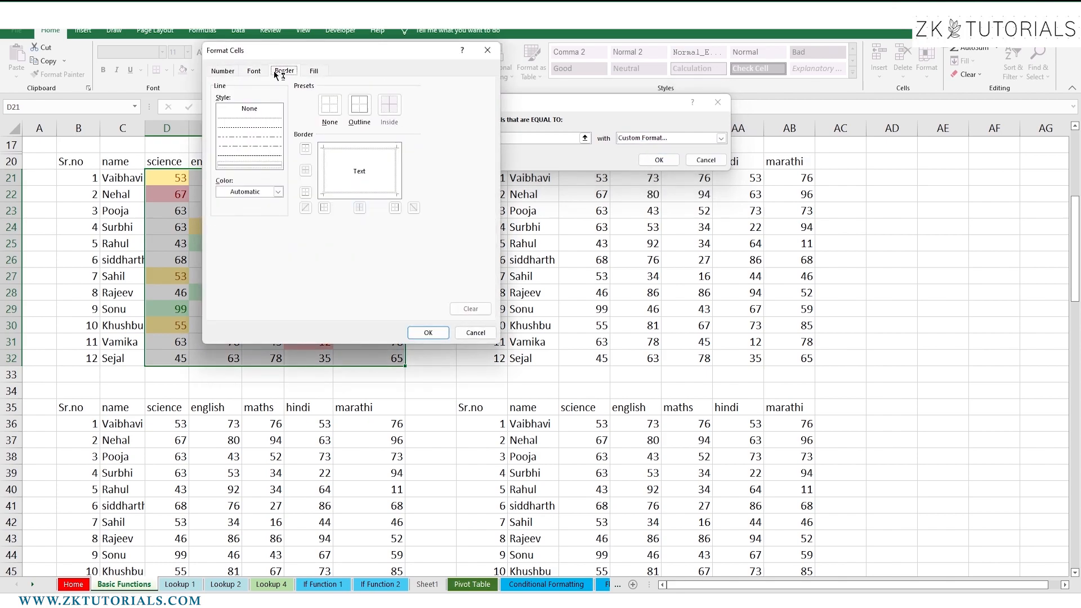
click(227, 71)
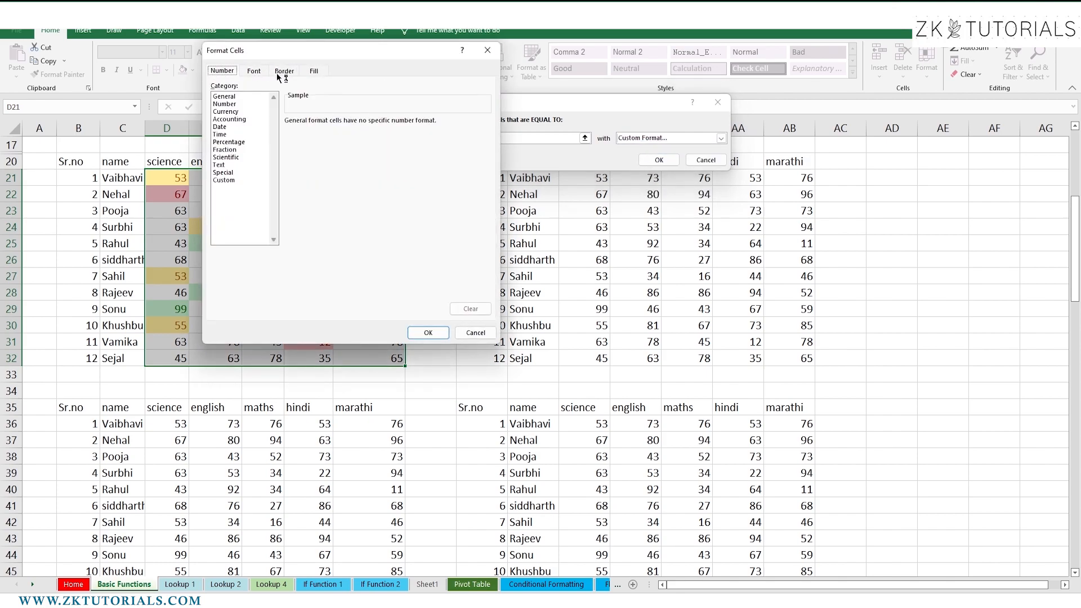
click(311, 72)
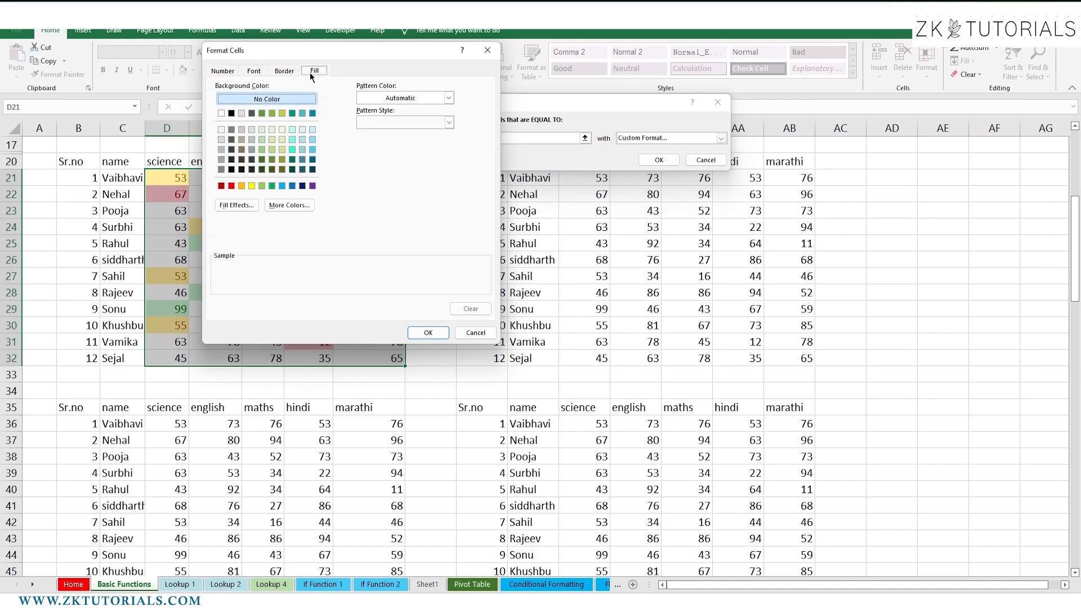
click(290, 150)
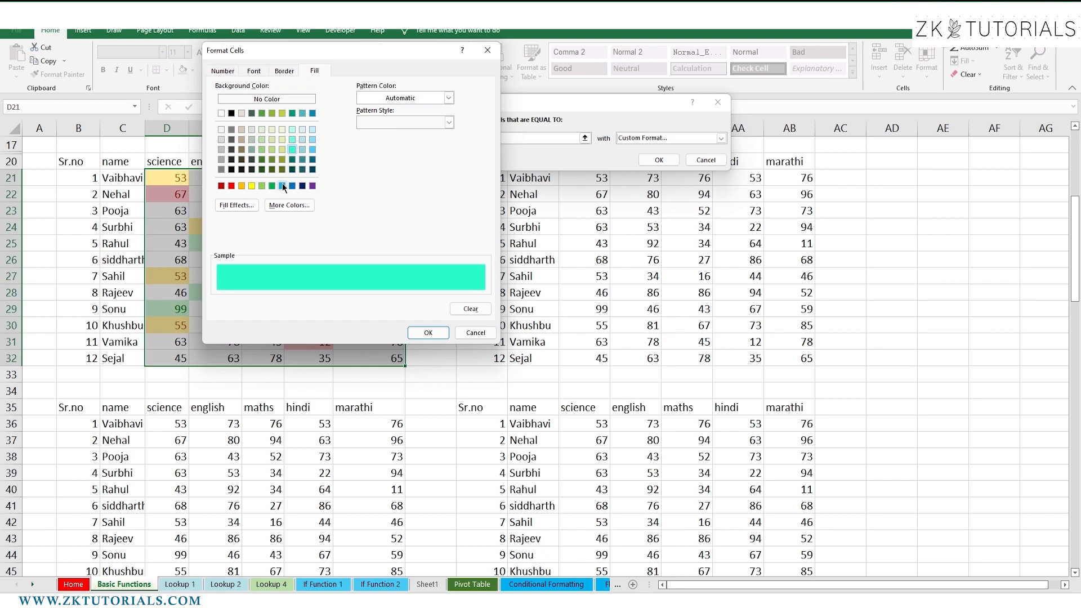
click(282, 185)
click(293, 149)
click(427, 333)
click(659, 160)
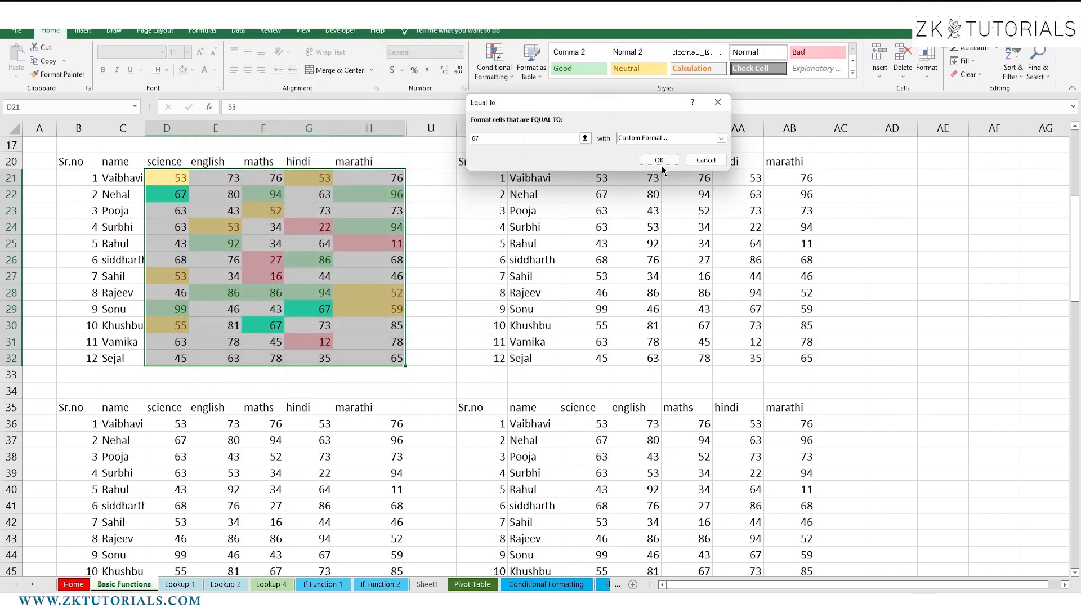
click(389, 337)
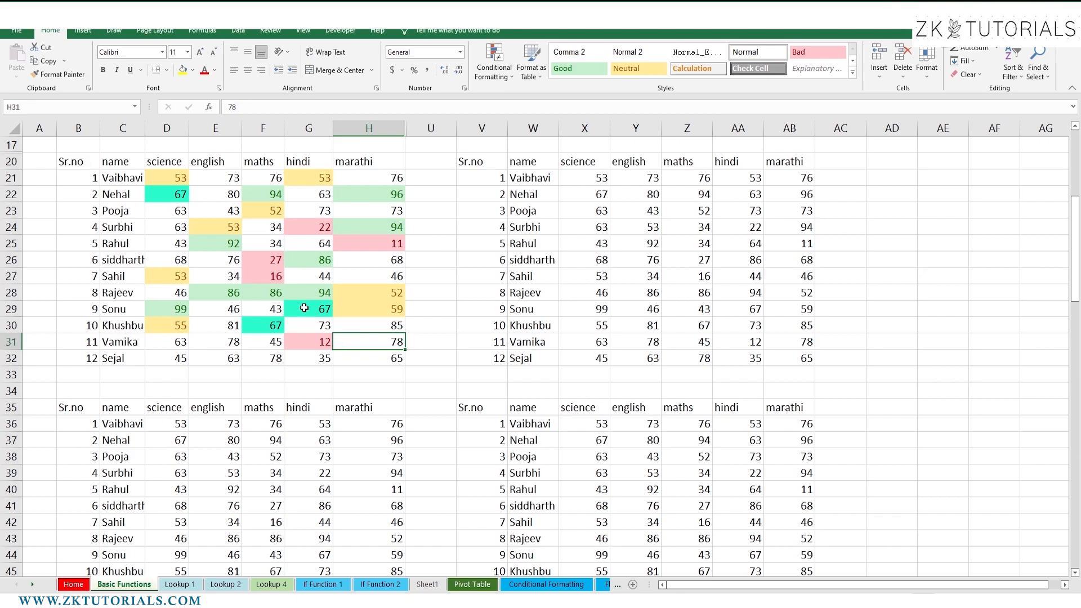
drag(307, 309, 280, 326)
click(170, 191)
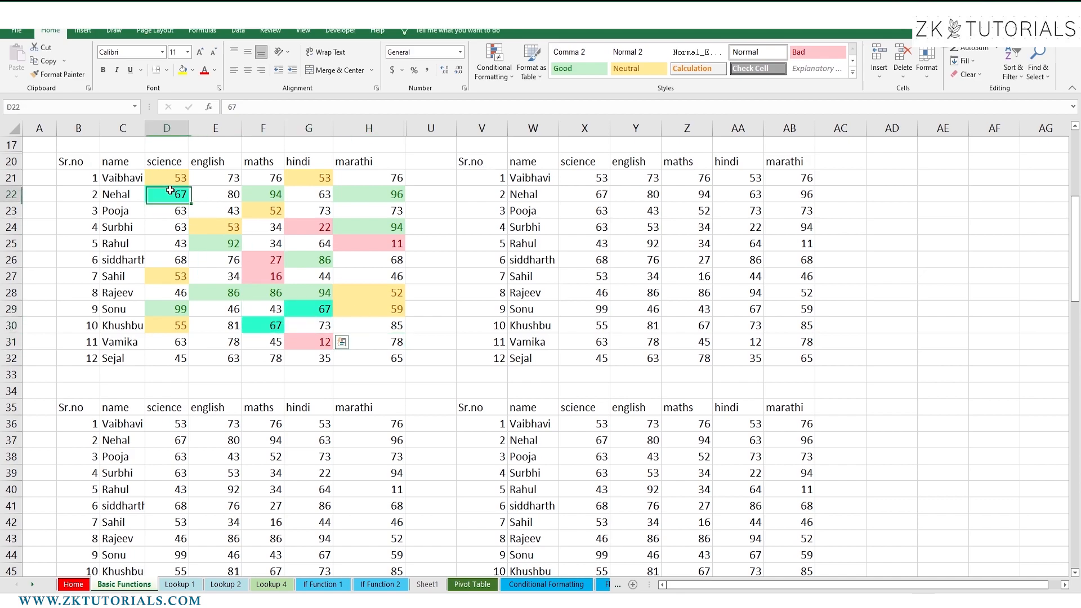
click(254, 240)
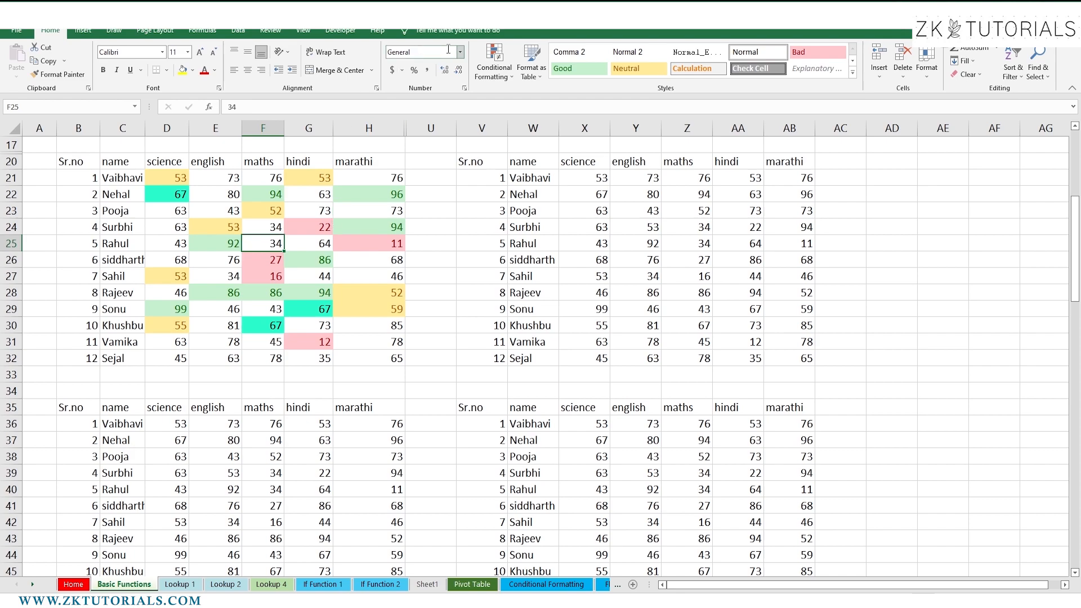
click(494, 61)
mouse_move(540, 100)
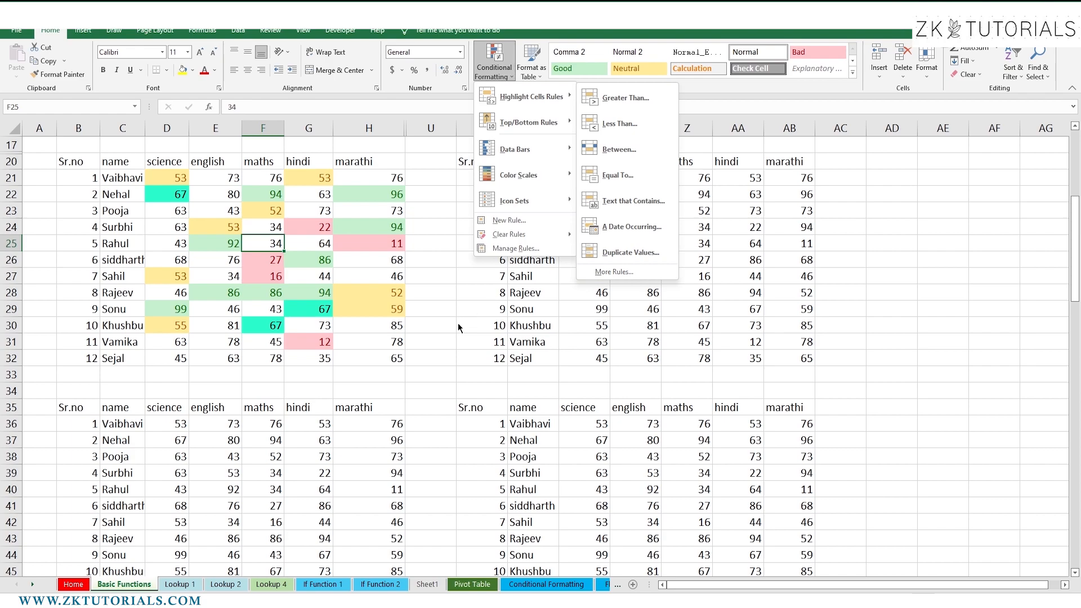
click(435, 350)
click(436, 353)
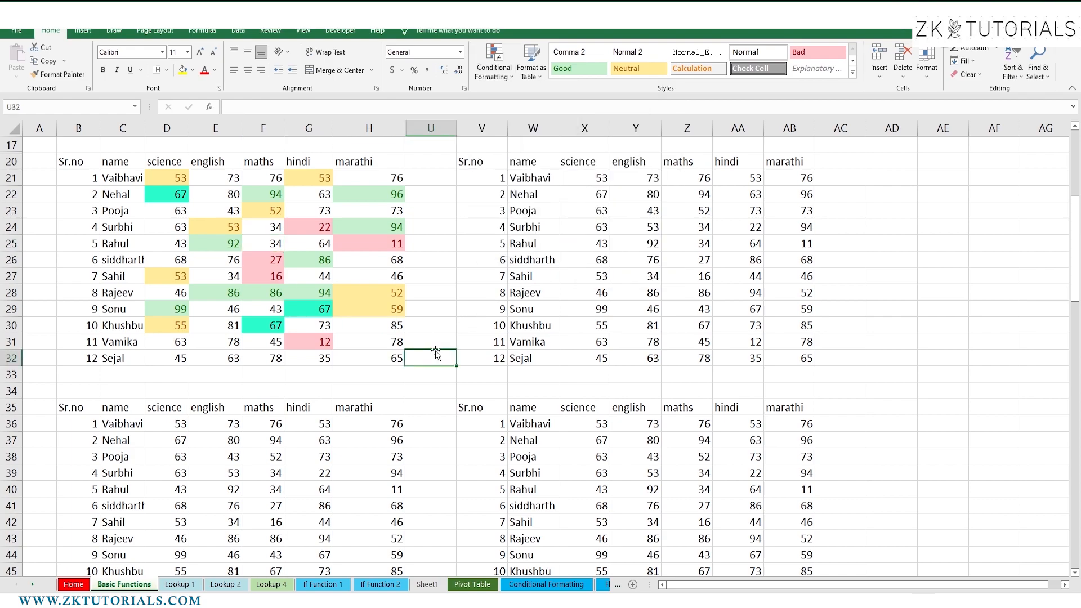
Add a Text that Contains 'rahul' rule with Red Border across B20:H32
drag(72, 161, 373, 357)
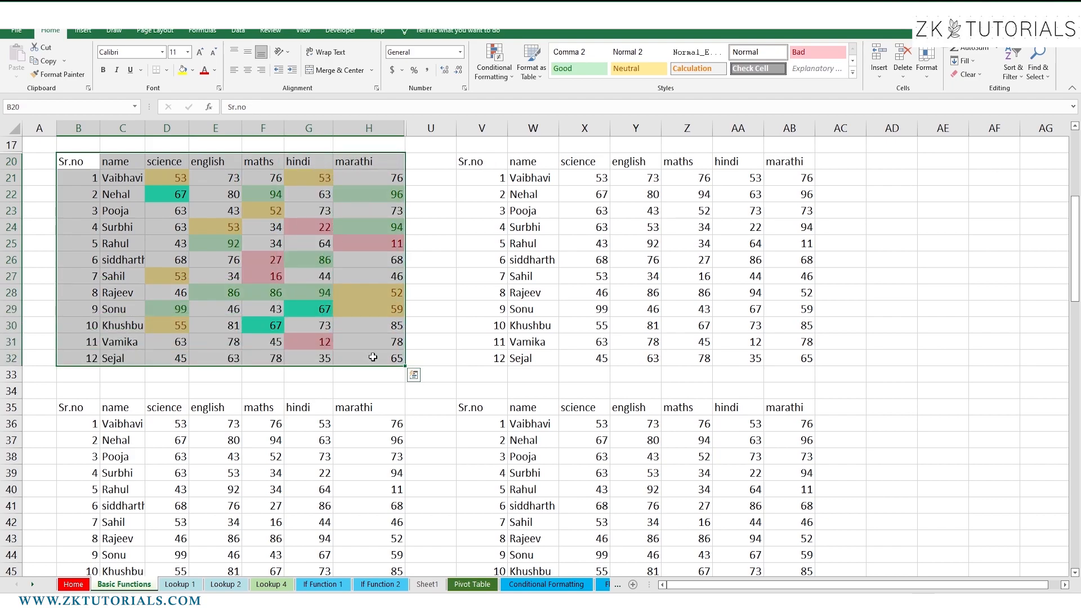
click(494, 62)
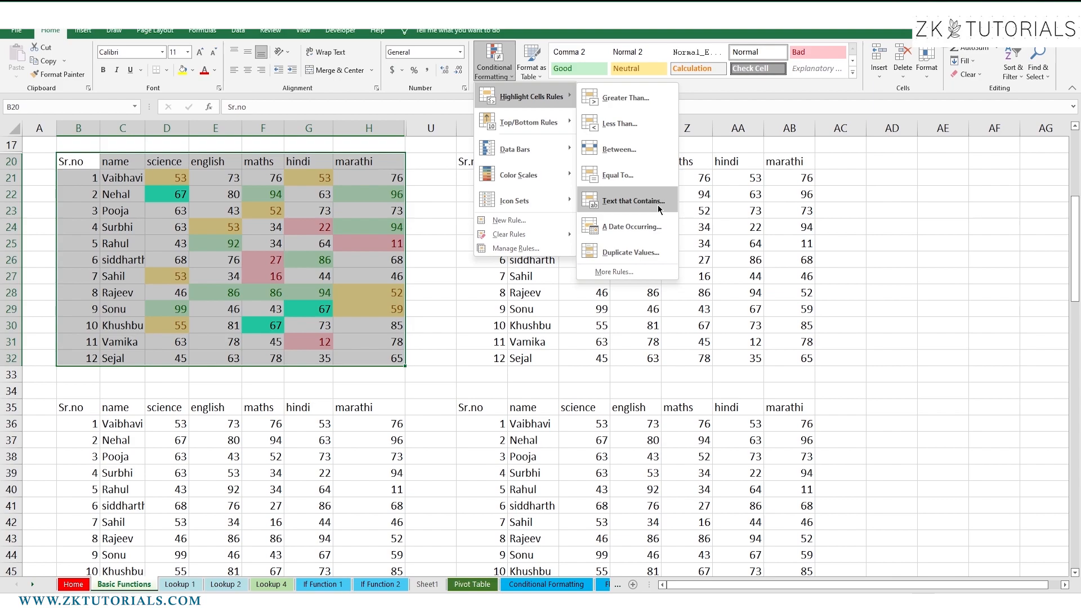
click(657, 204)
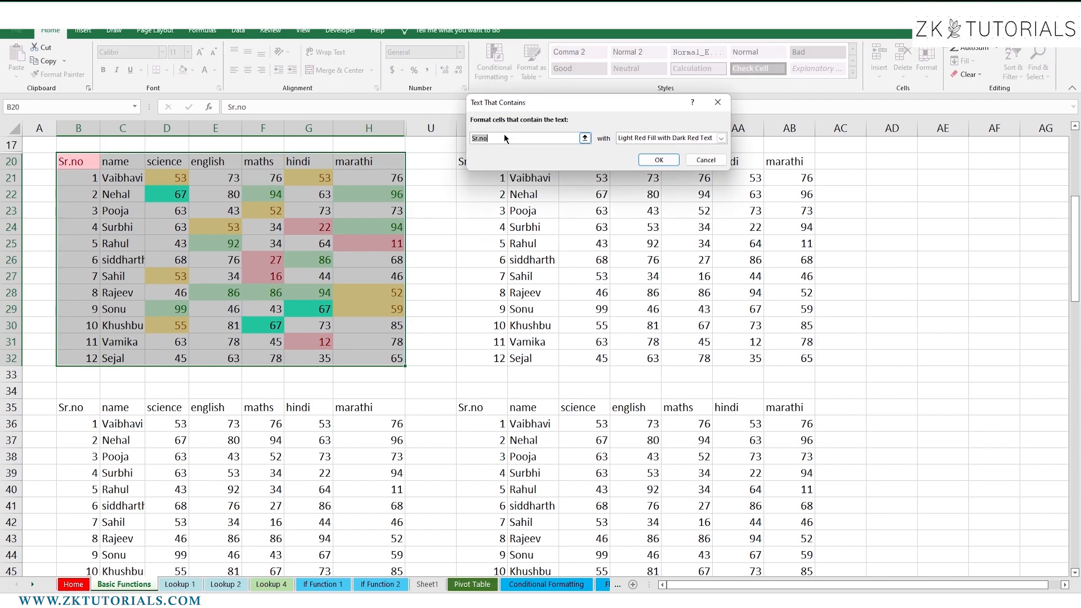
key(BackSpace)
text(sahi)
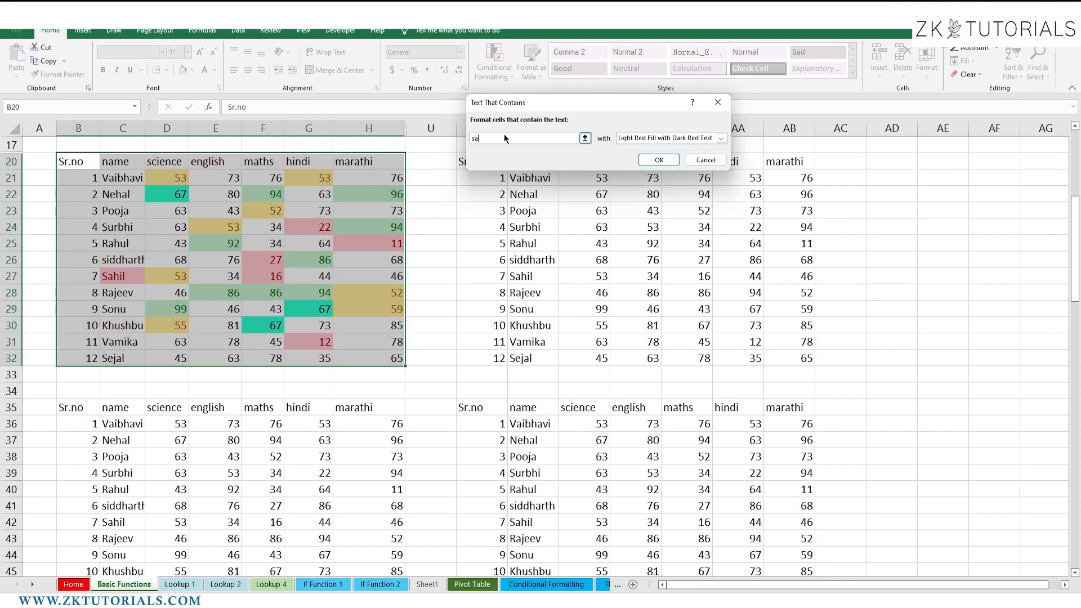
key(BackSpace)
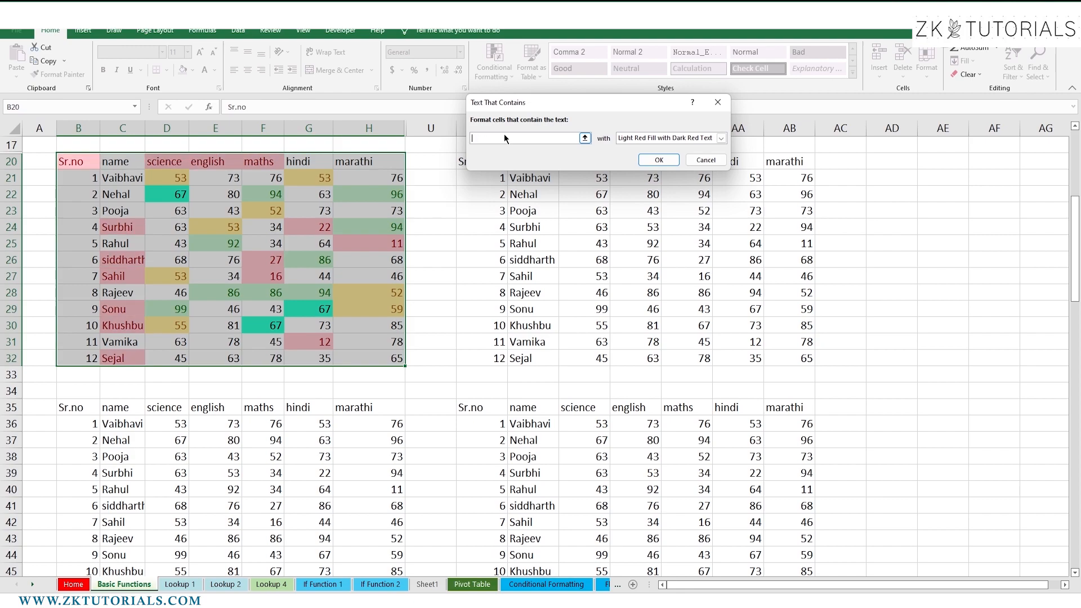
text(v)
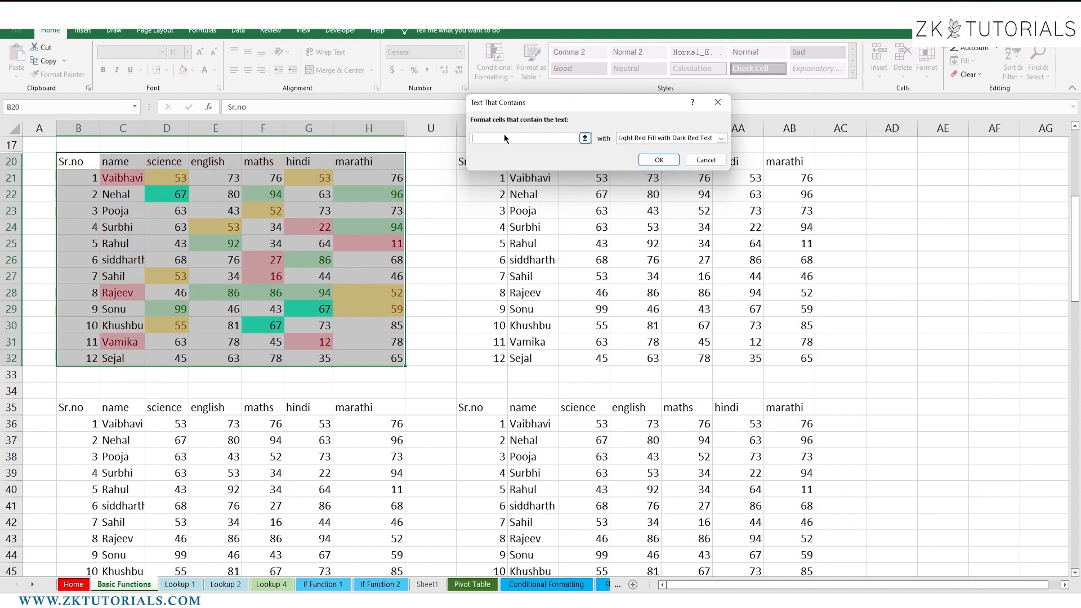
text(rahul)
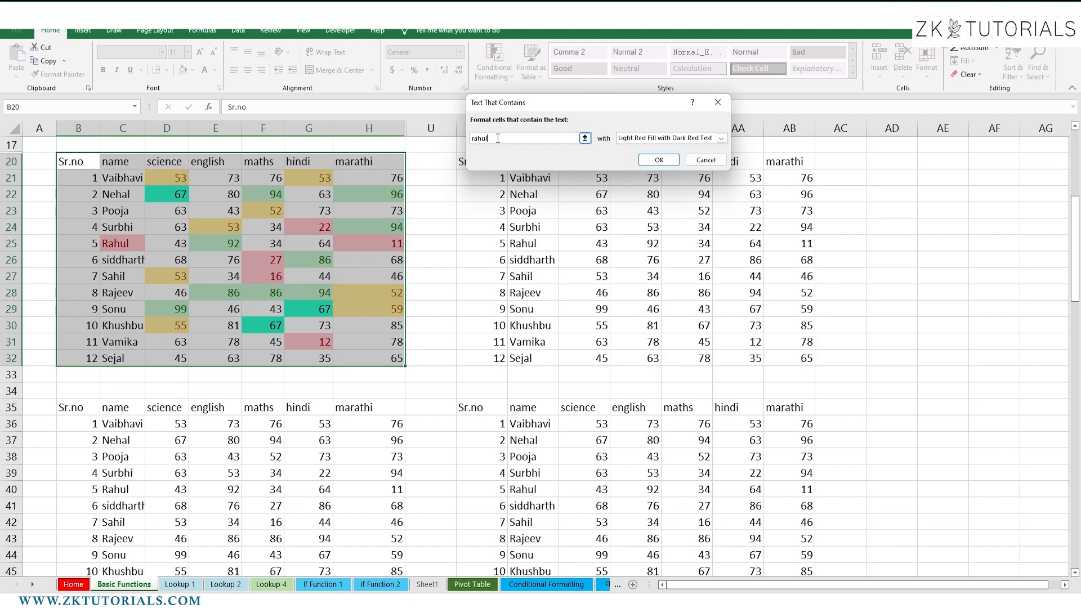
click(721, 138)
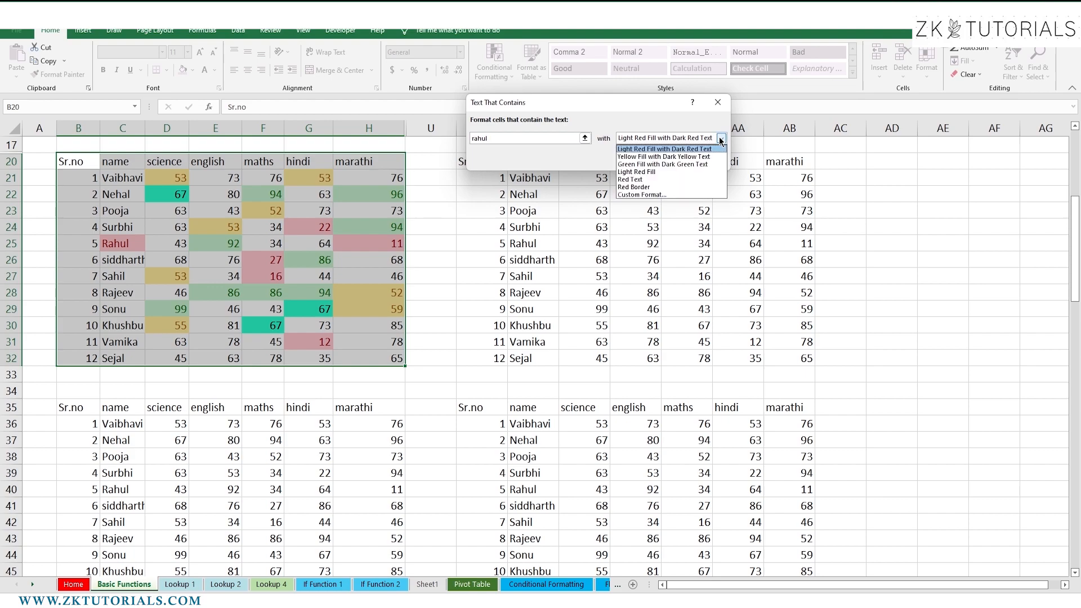
click(649, 187)
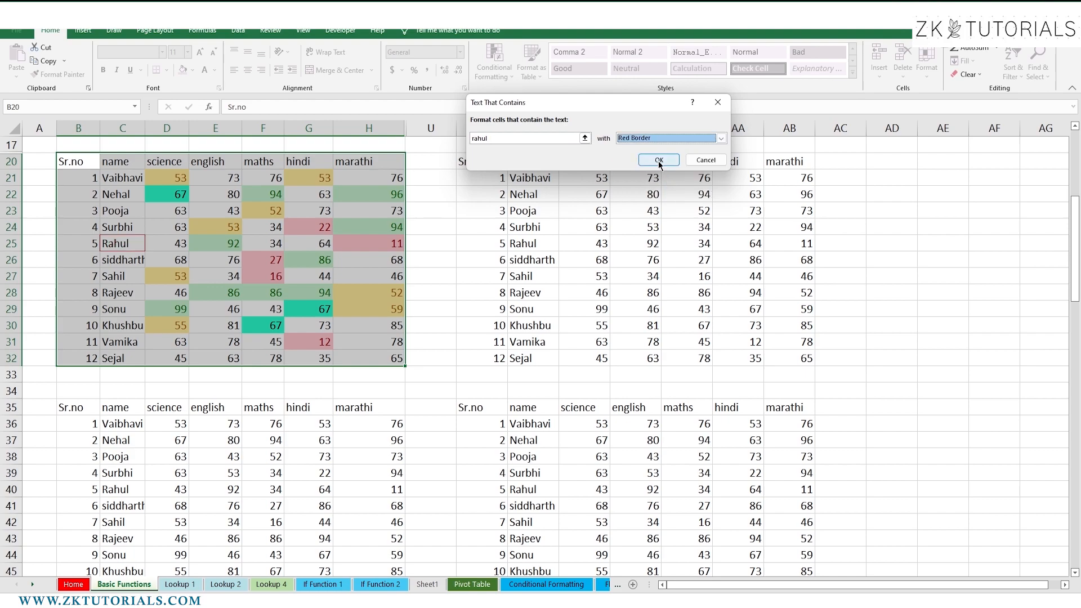
click(658, 161)
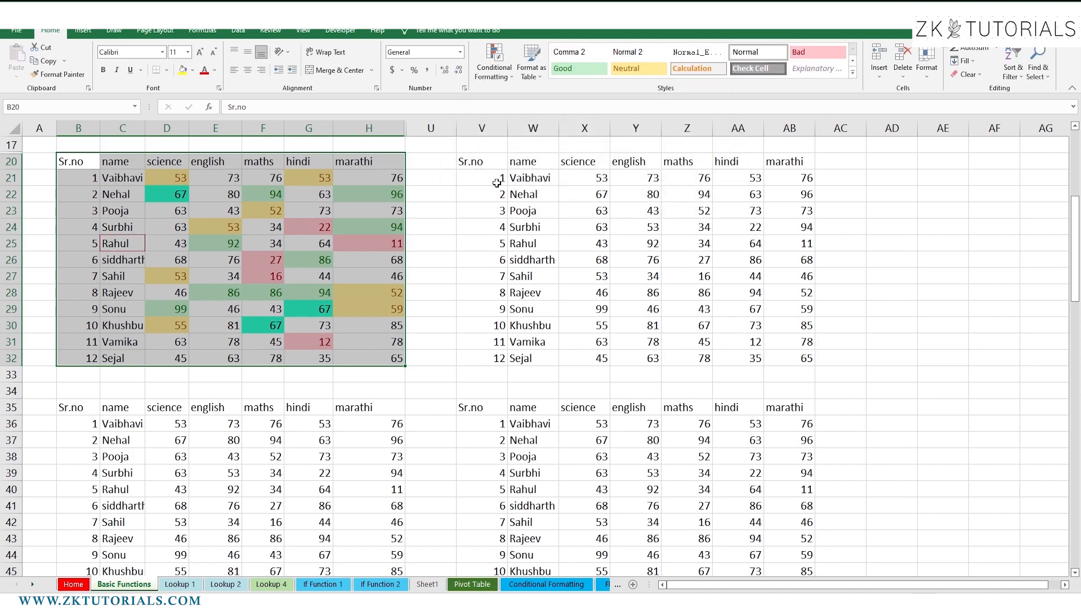
click(310, 274)
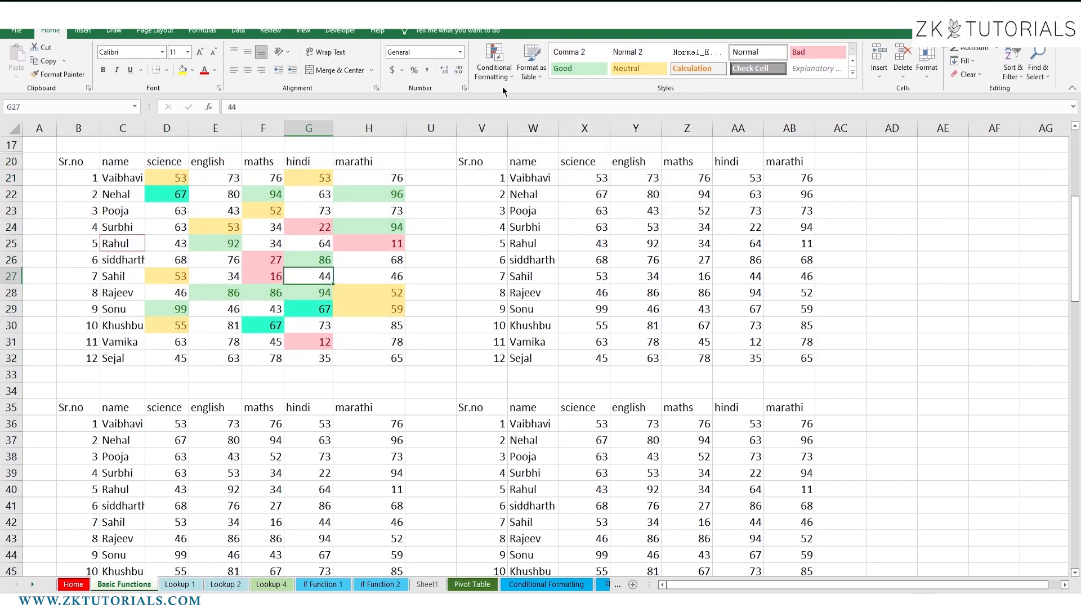
Reselect the whole marks table B20:H32
click(495, 72)
mouse_move(530, 97)
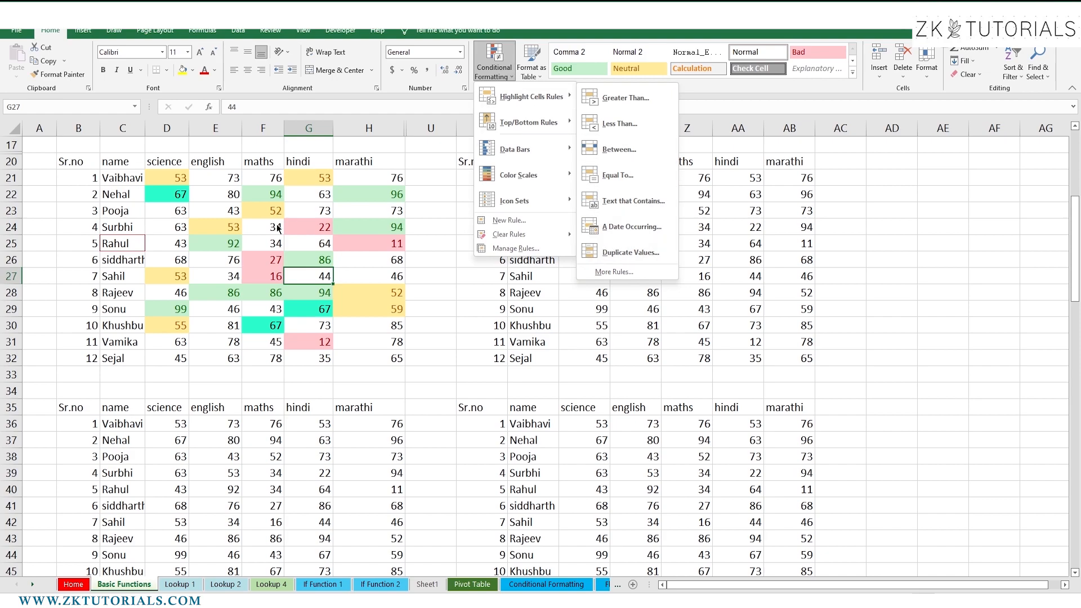
click(277, 228)
drag(76, 162, 394, 356)
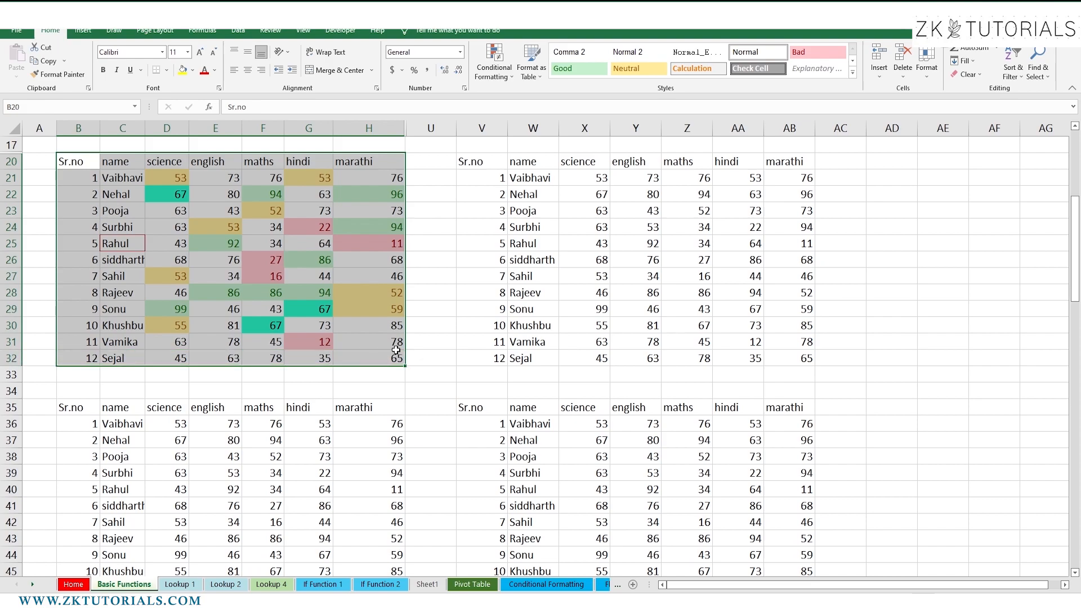
Start a Duplicate Values rule switched to Unique and open its format list
click(494, 72)
mouse_move(530, 96)
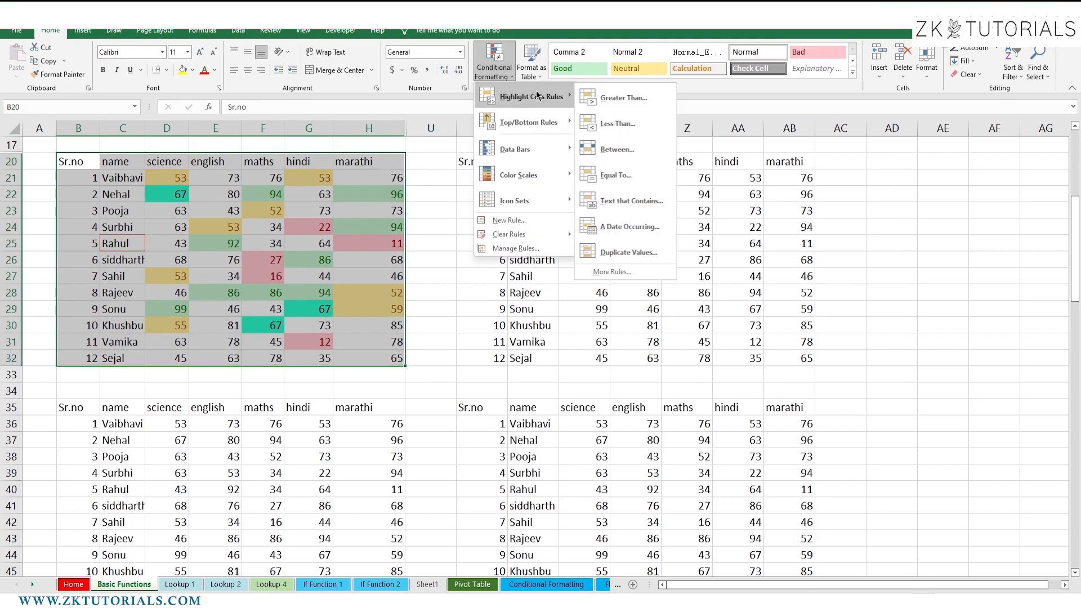
click(614, 252)
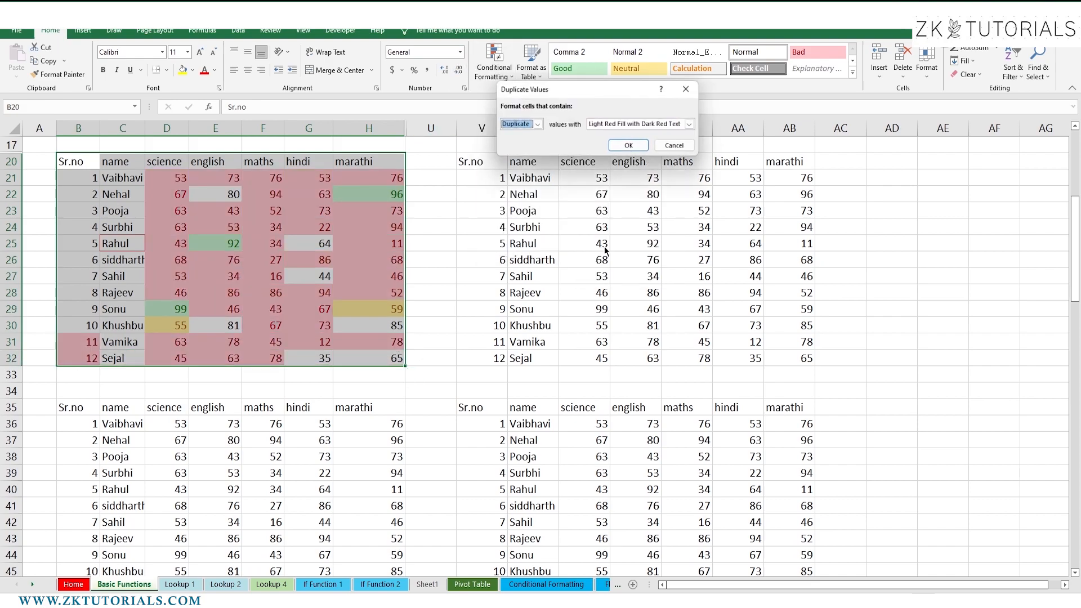
click(537, 124)
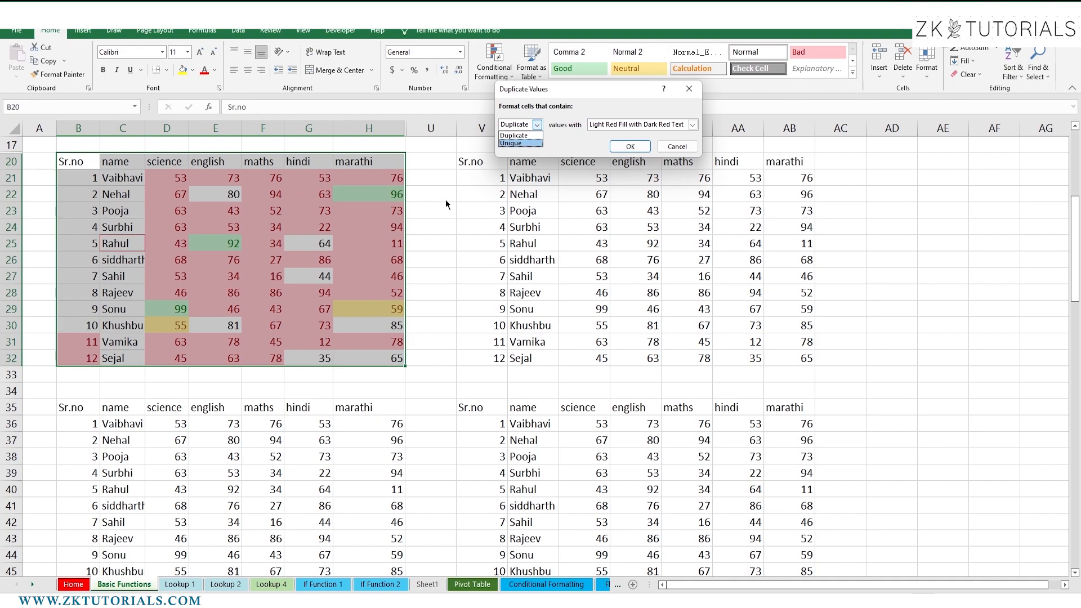
click(513, 143)
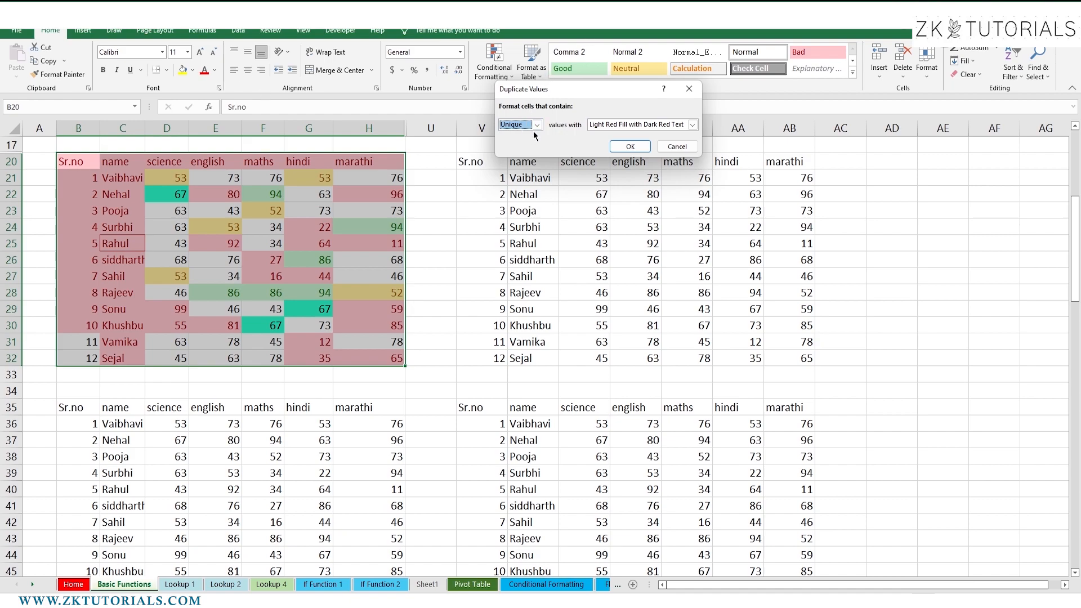
click(693, 128)
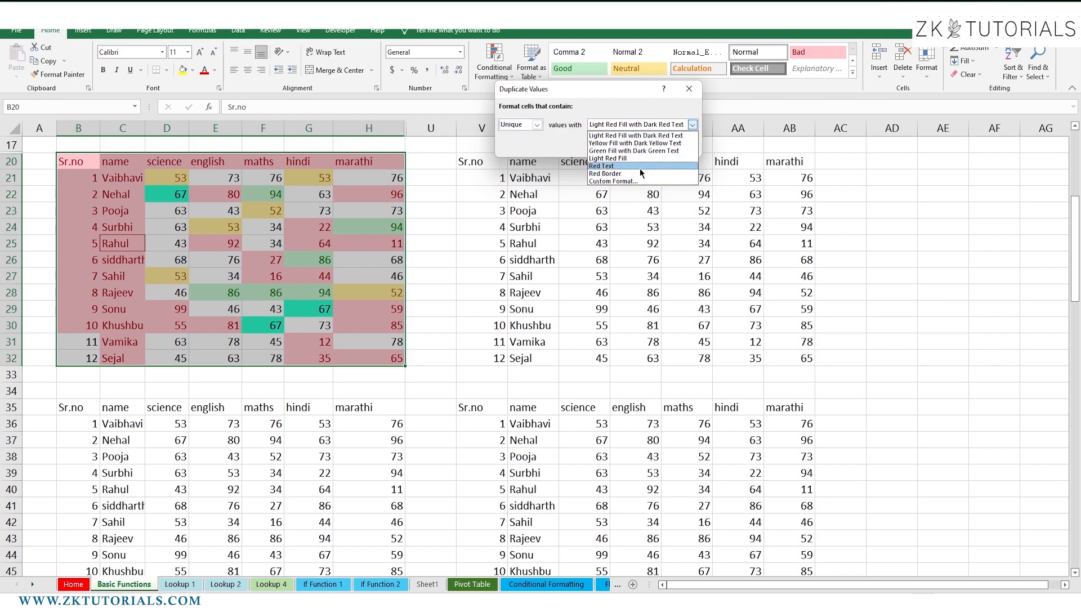
Apply the Unique values rule with a custom orange outline border
click(613, 182)
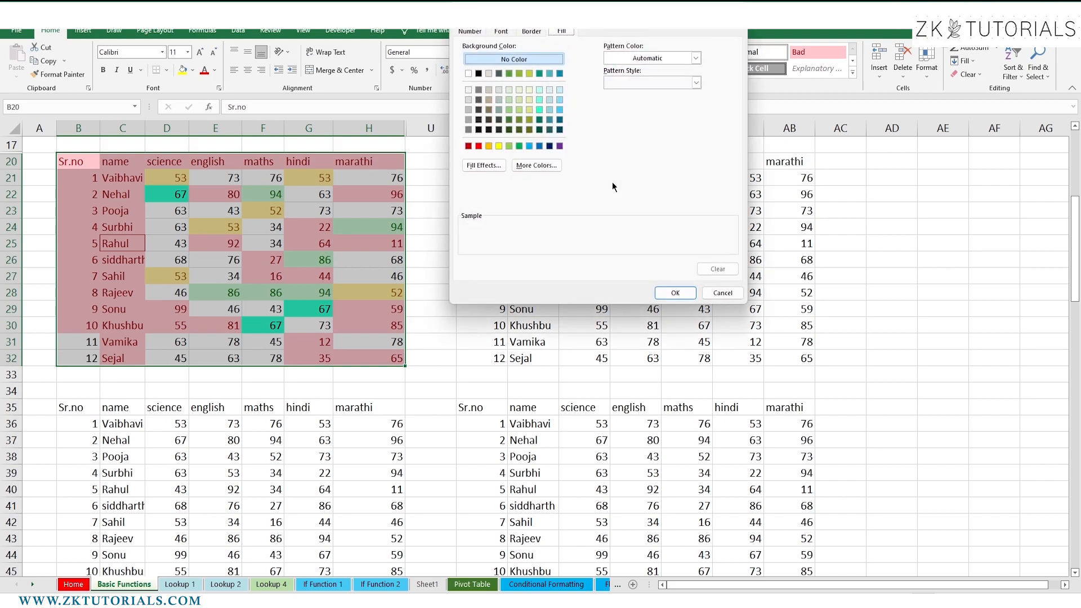
click(531, 32)
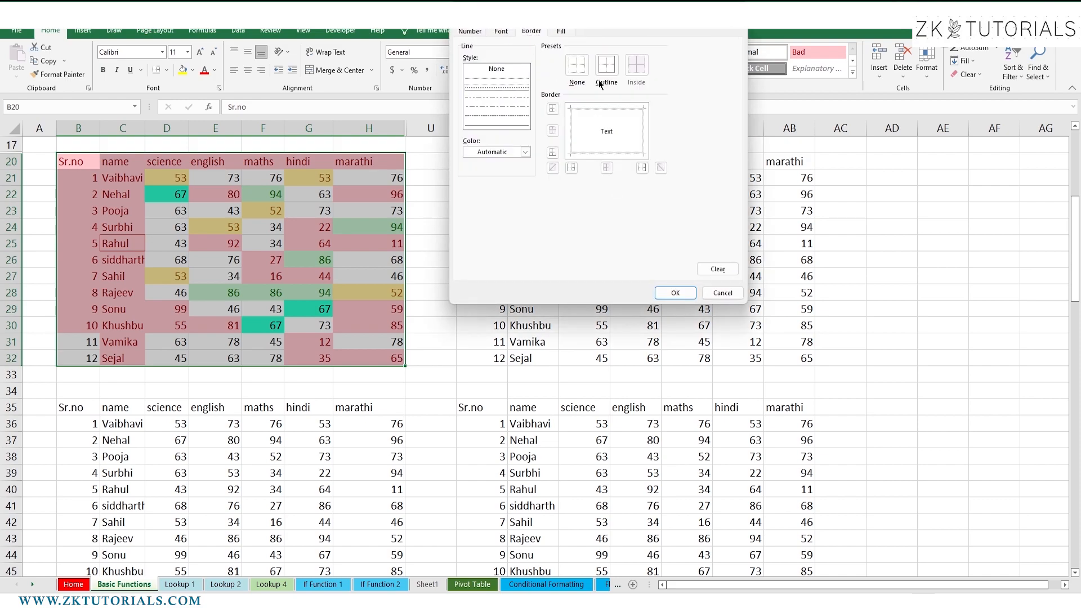
click(606, 65)
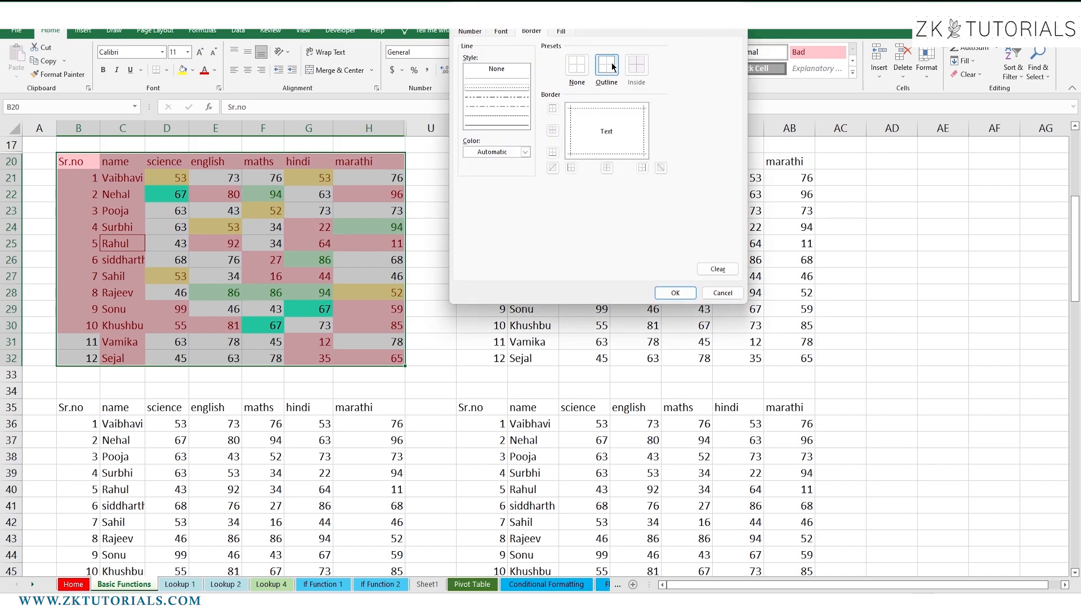
click(525, 151)
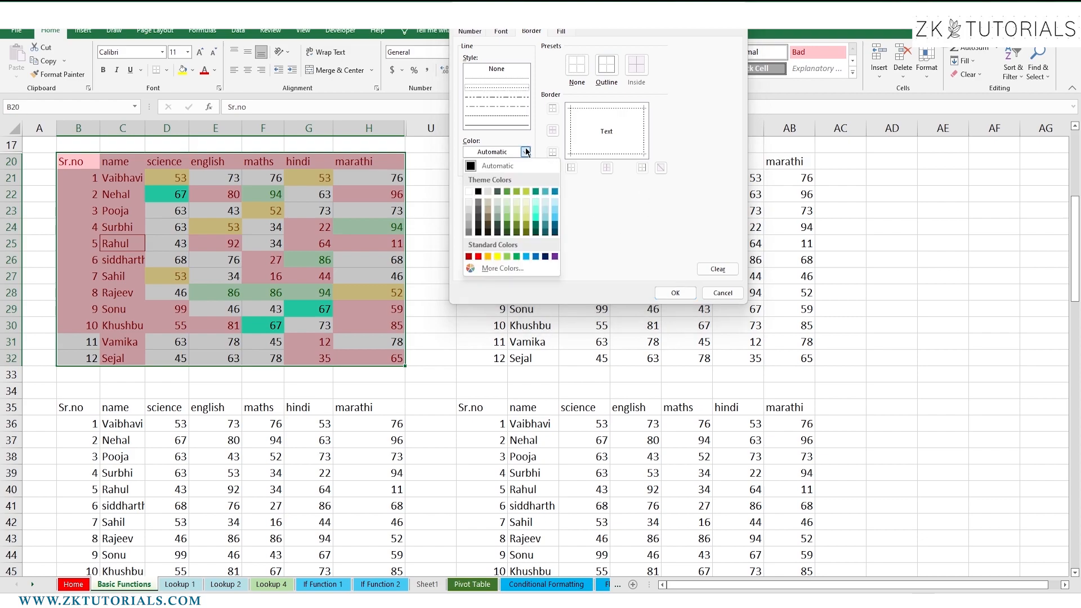
click(488, 257)
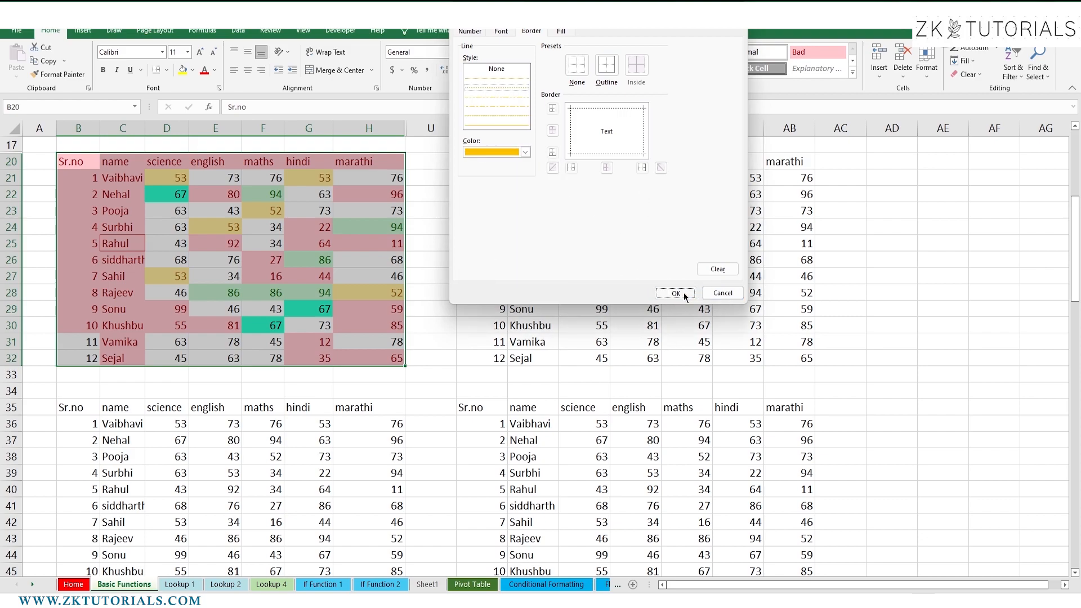
click(675, 293)
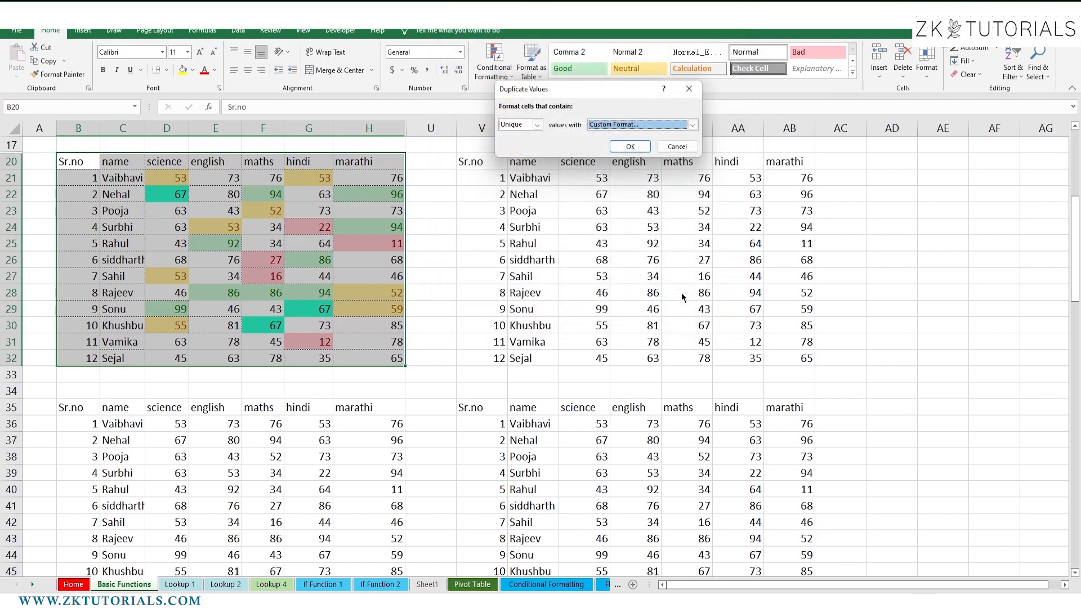
click(630, 146)
click(493, 273)
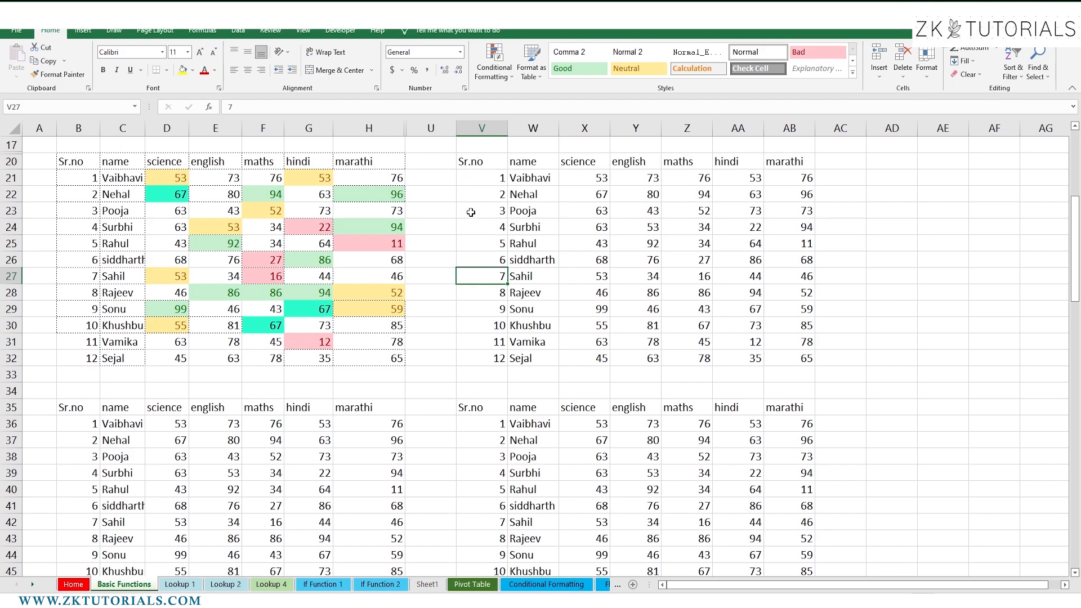
click(494, 63)
mouse_move(513, 97)
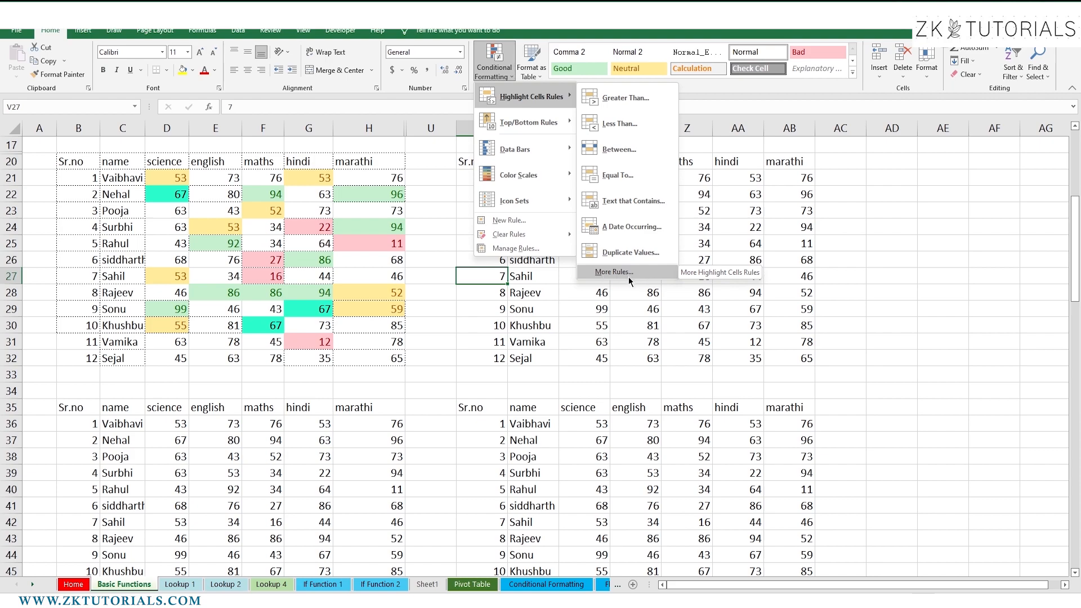
click(587, 336)
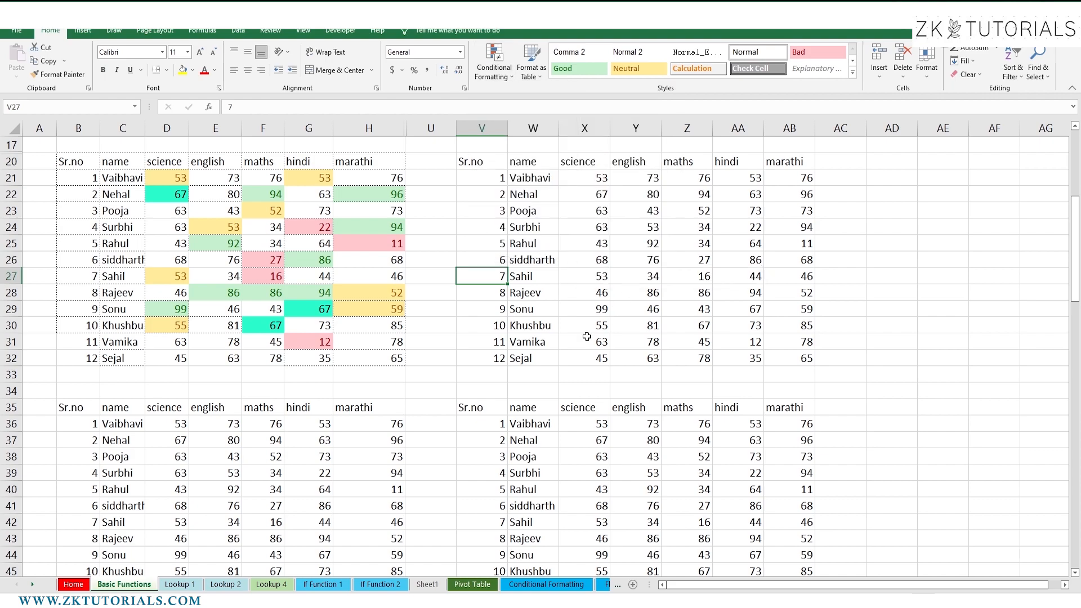
click(124, 242)
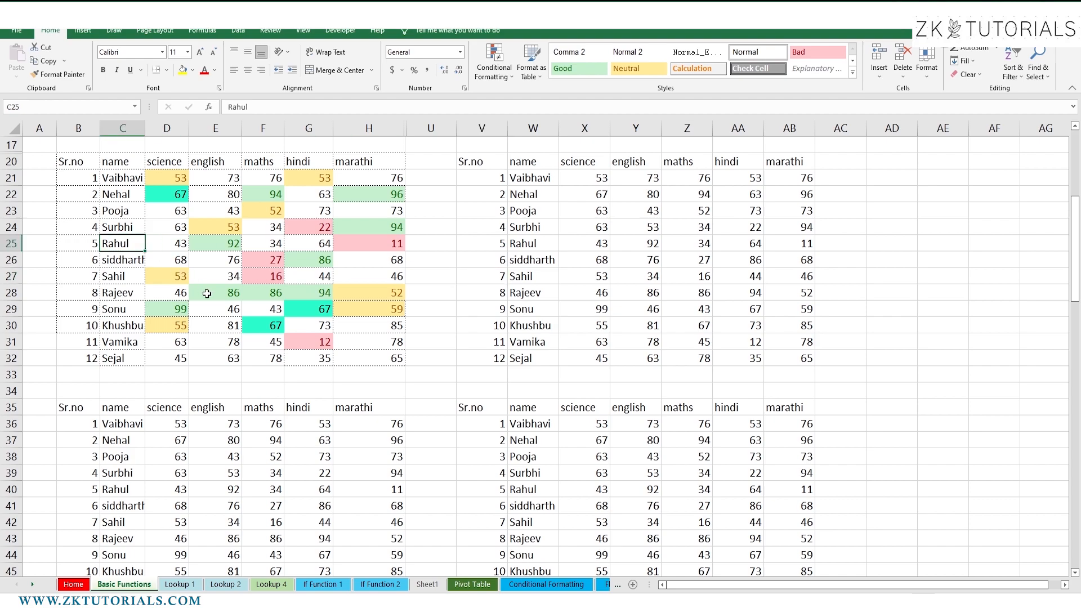
Clear the name in C25 and the mark 34 in F24, then select B20:H32
key(Delete)
click(260, 225)
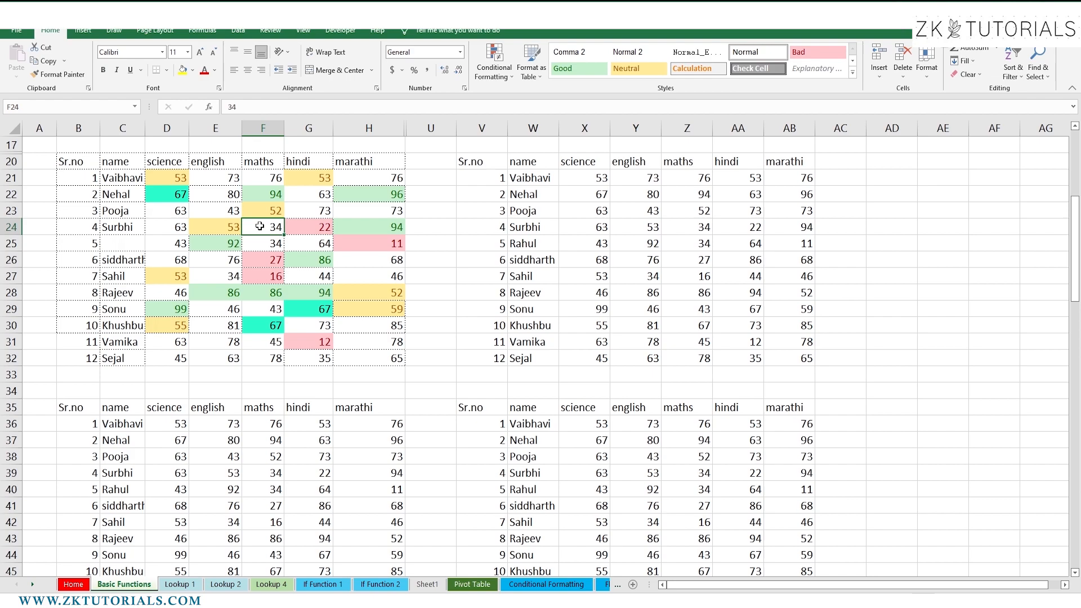
key(Delete)
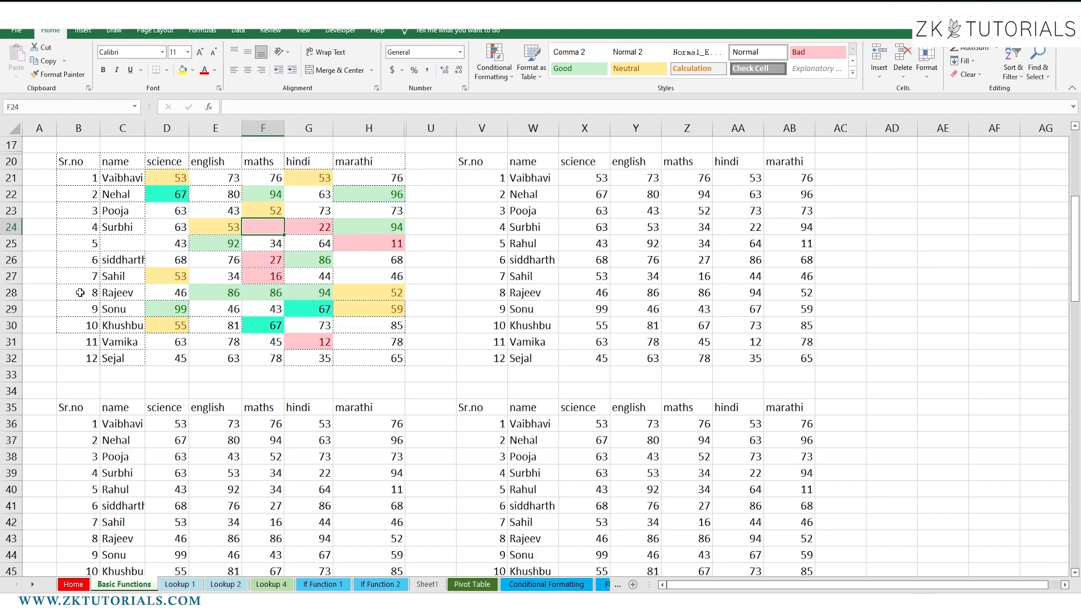
drag(78, 166, 367, 360)
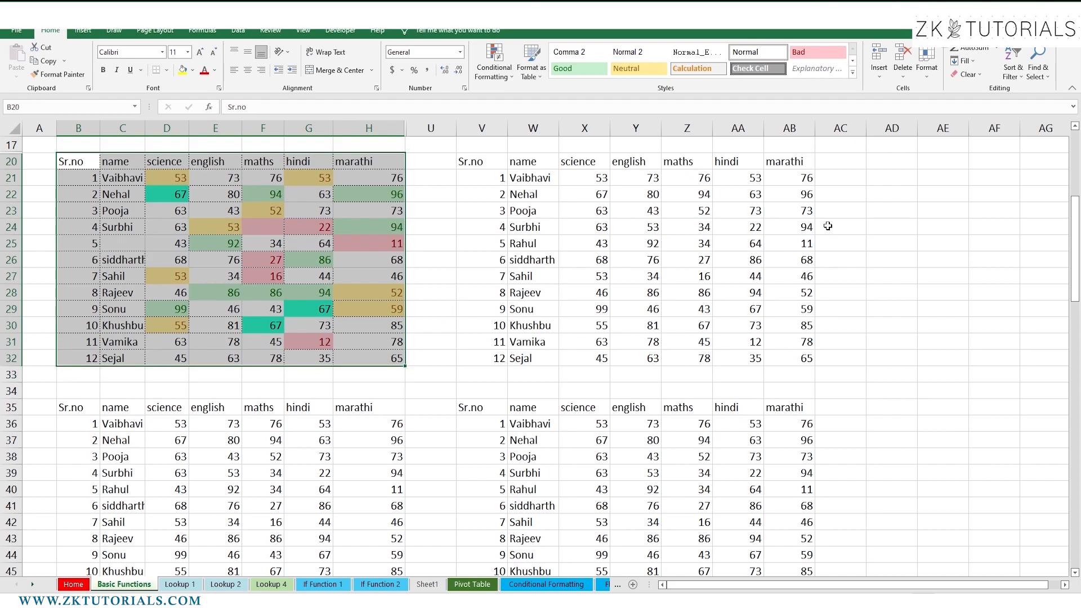
Enter =COUNT(B20:H32) in AD22 to count the numeric marks (71)
click(858, 175)
click(880, 197)
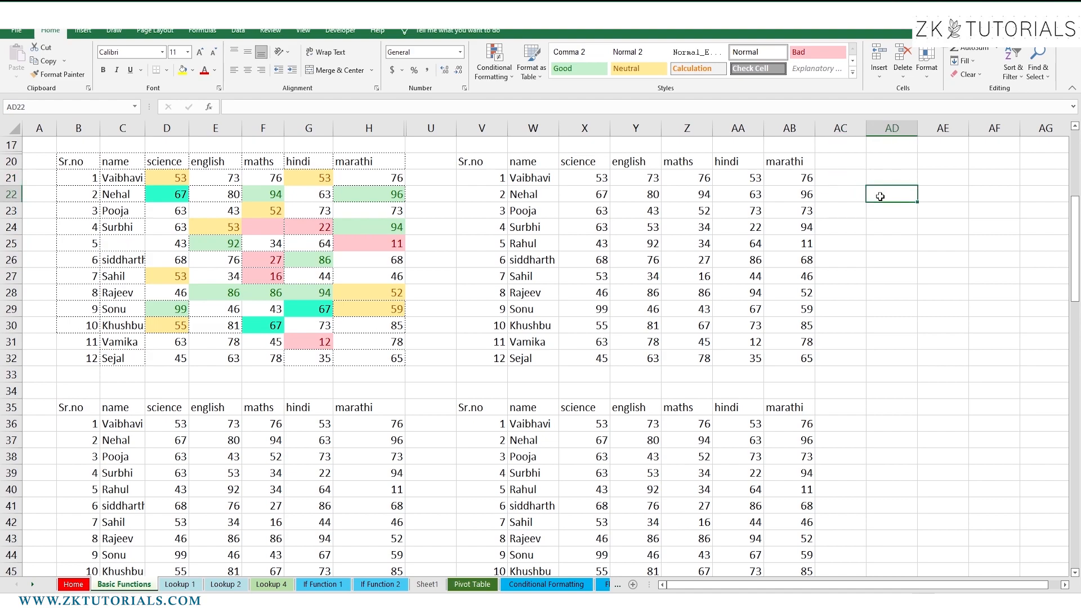
text(=)
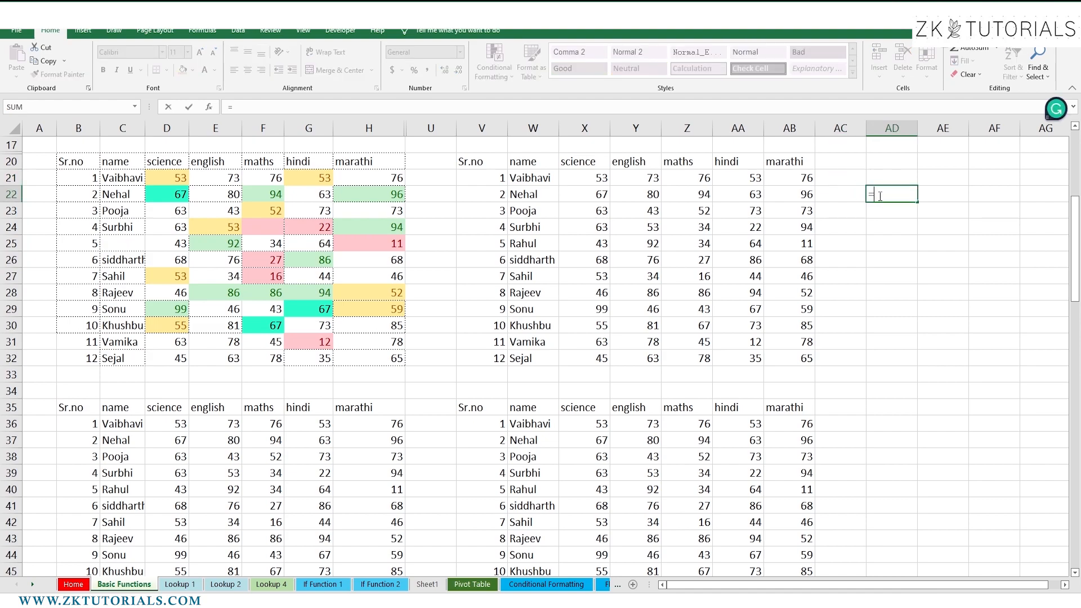
text(COUNT()
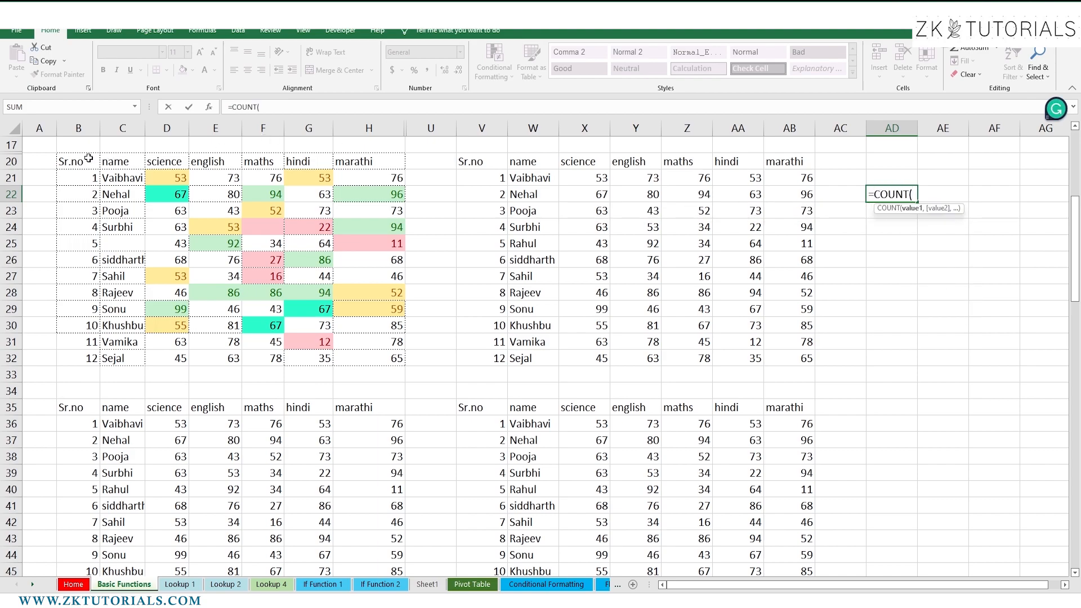
drag(78, 161, 121, 162)
drag(326, 321, 380, 362)
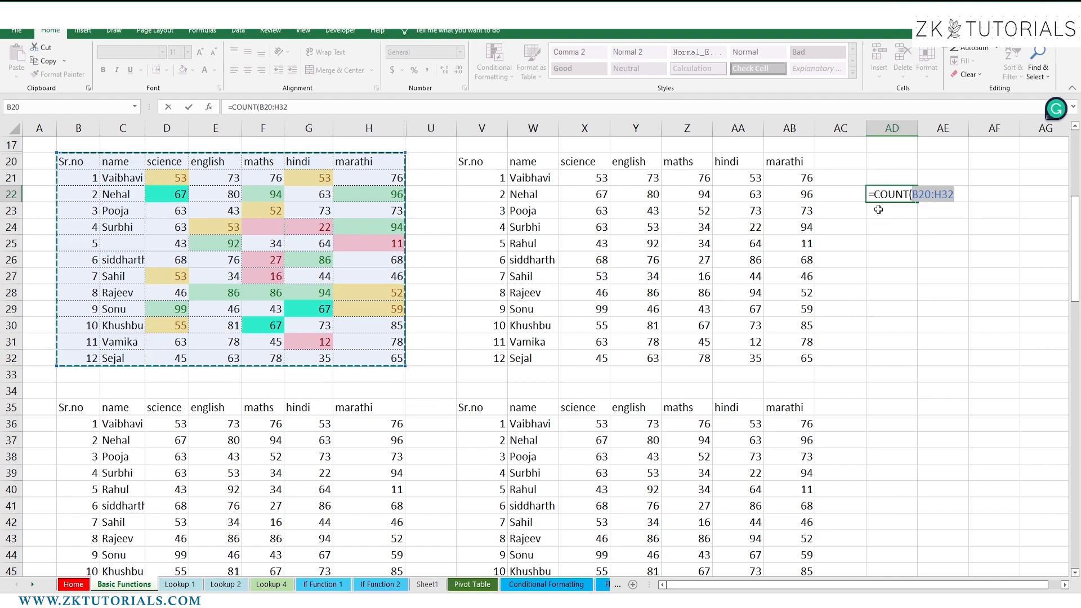
key(Return)
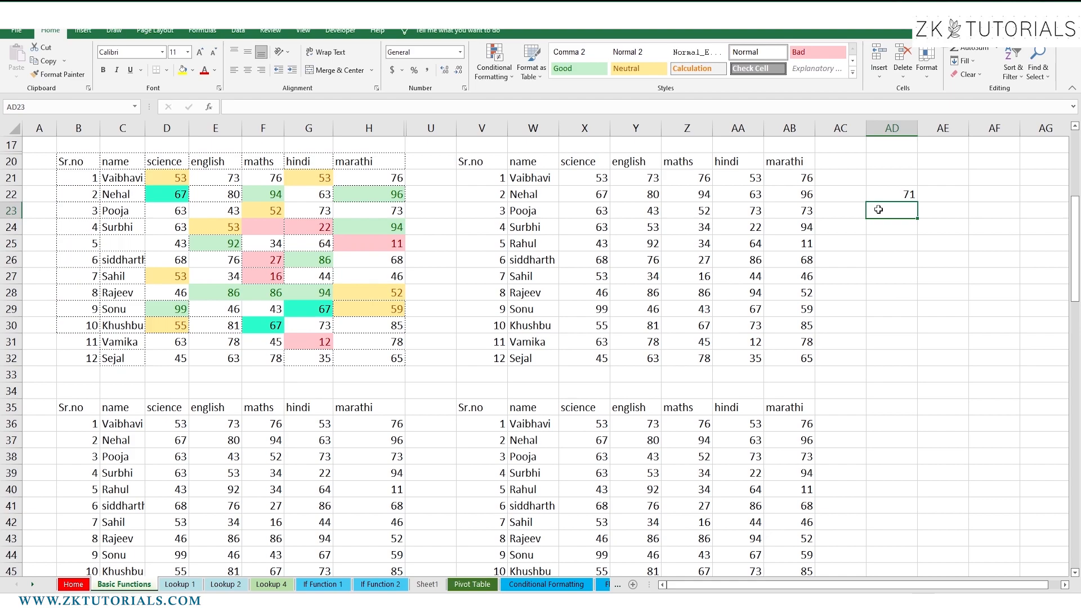
Enter =COUNTA(B20:H32) in AD23 to count non-empty cells (89)
text(=counta)
key(Tab)
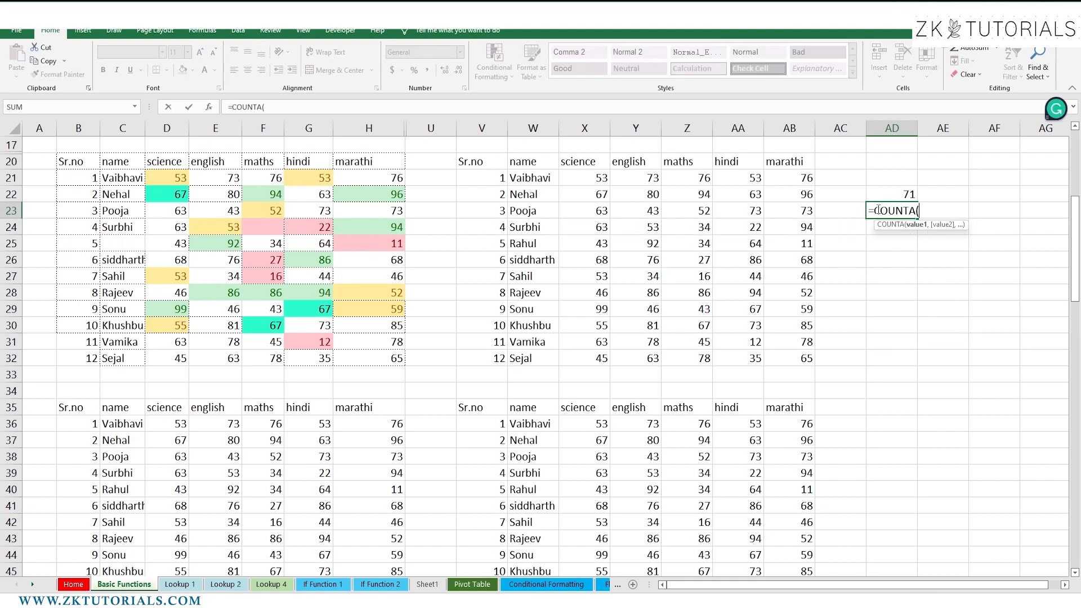
drag(84, 163, 394, 369)
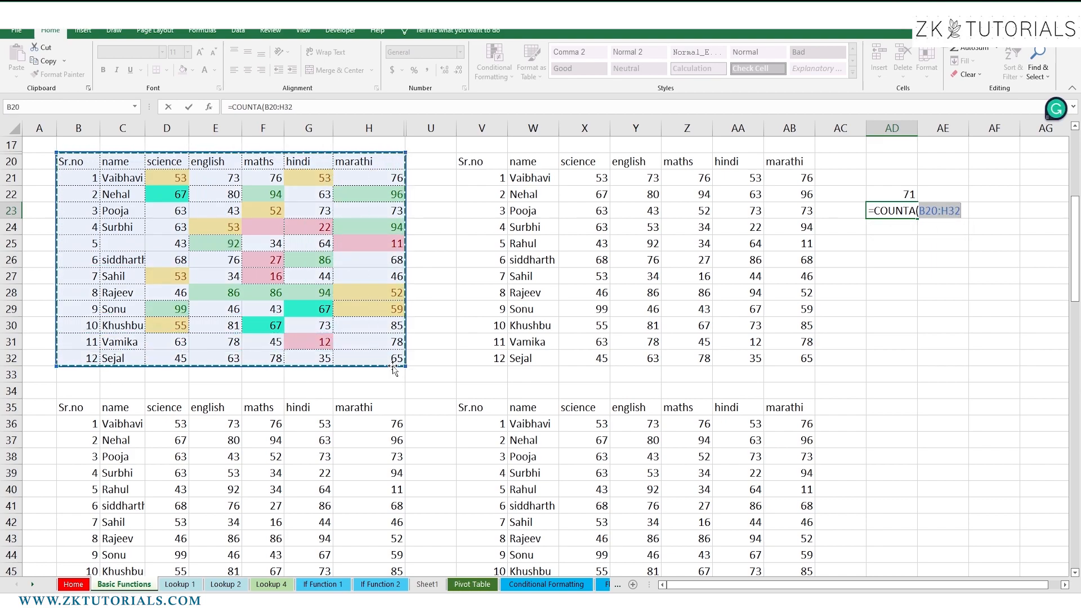
key(Return)
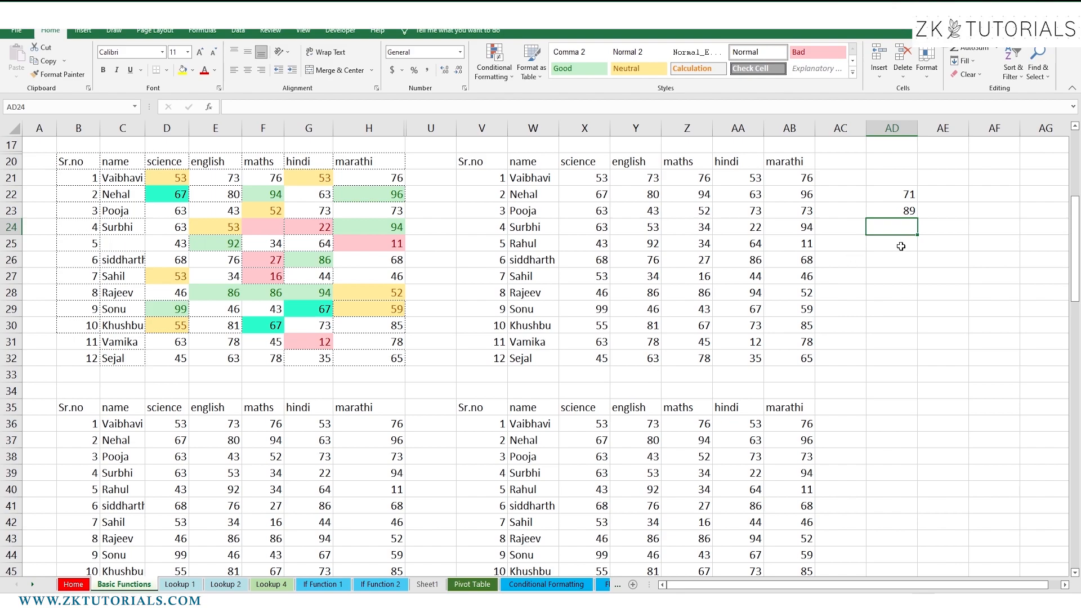
Check the COUNTA and COUNT formulas in AD23 and AD22, leaving them unchanged
click(910, 213)
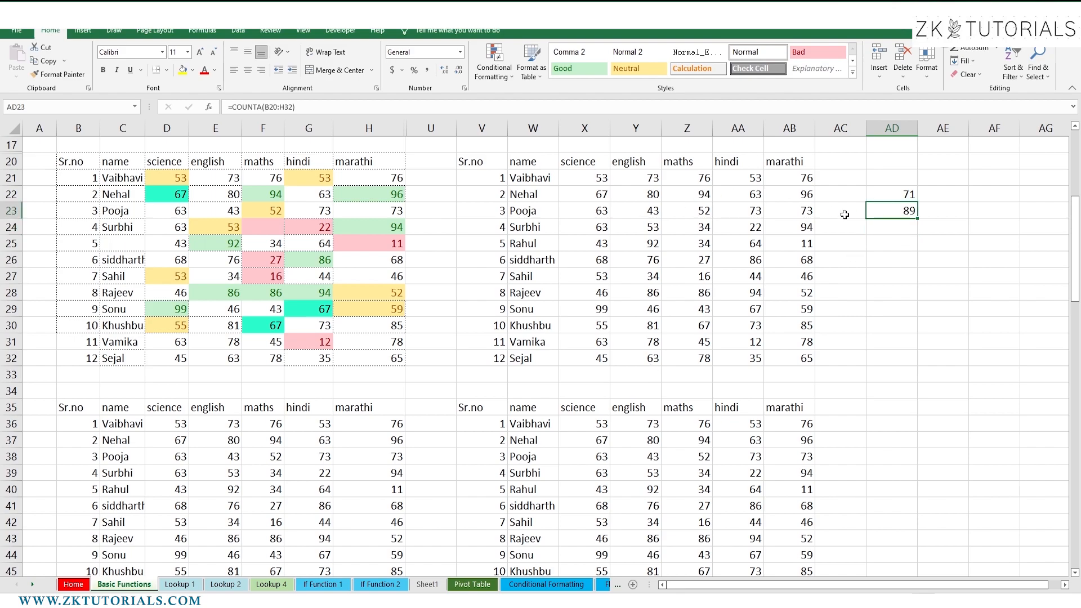
double_click(888, 209)
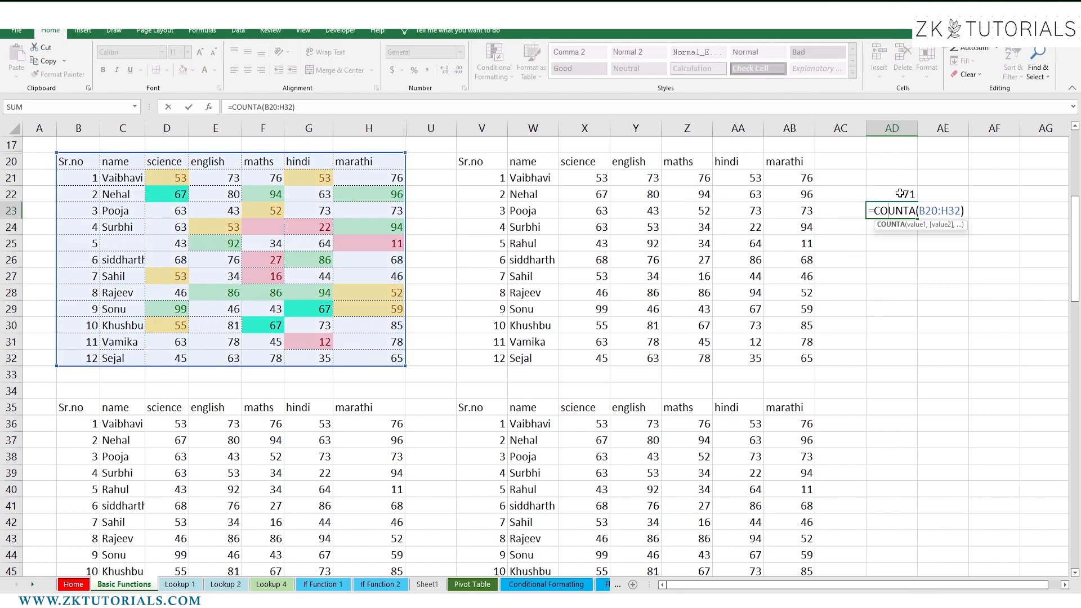
double_click(888, 195)
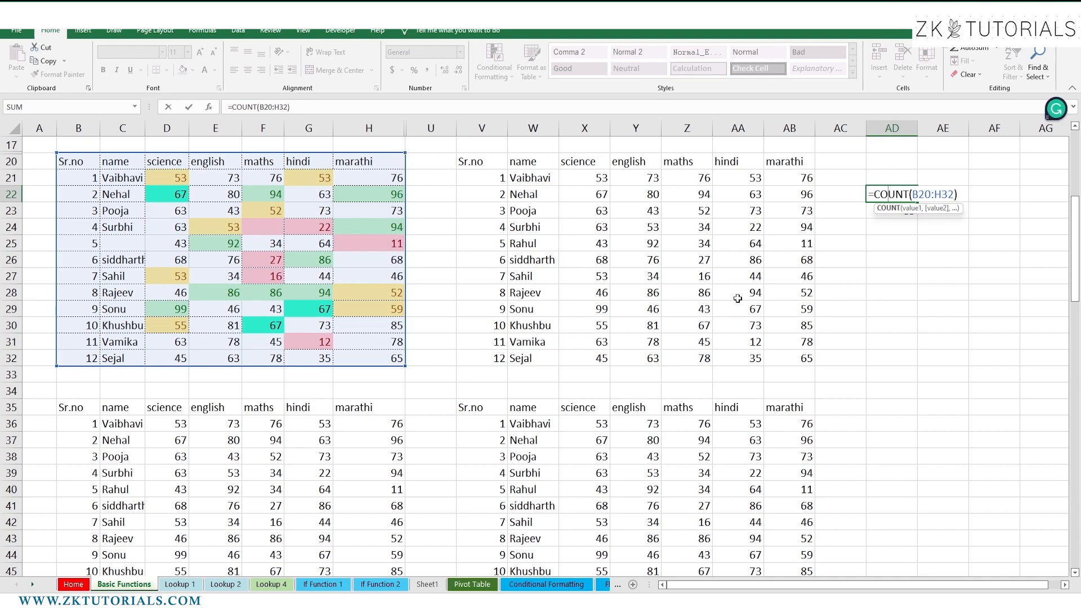
click(827, 272)
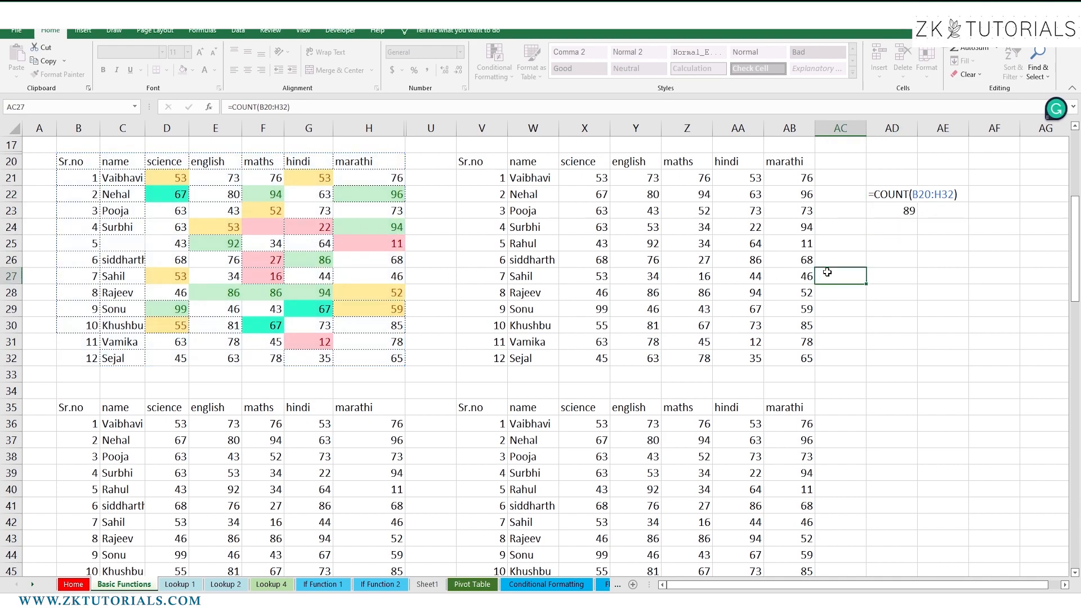
click(900, 211)
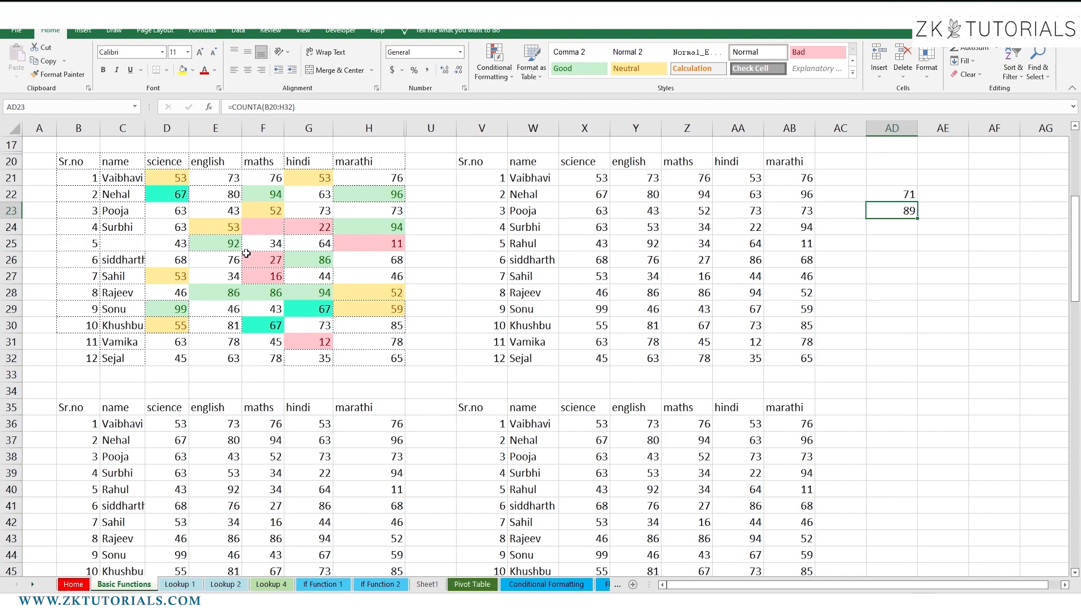
Enter =COUNTBLANK(B20:H32) in AD24, which returns 2 blank cells
click(258, 229)
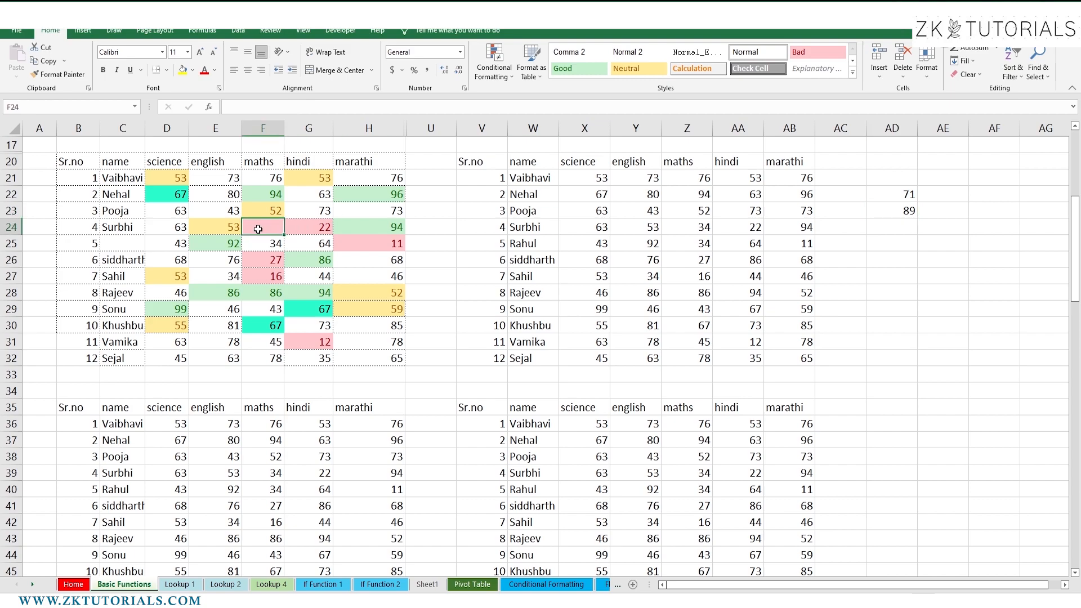
click(887, 228)
text(=)
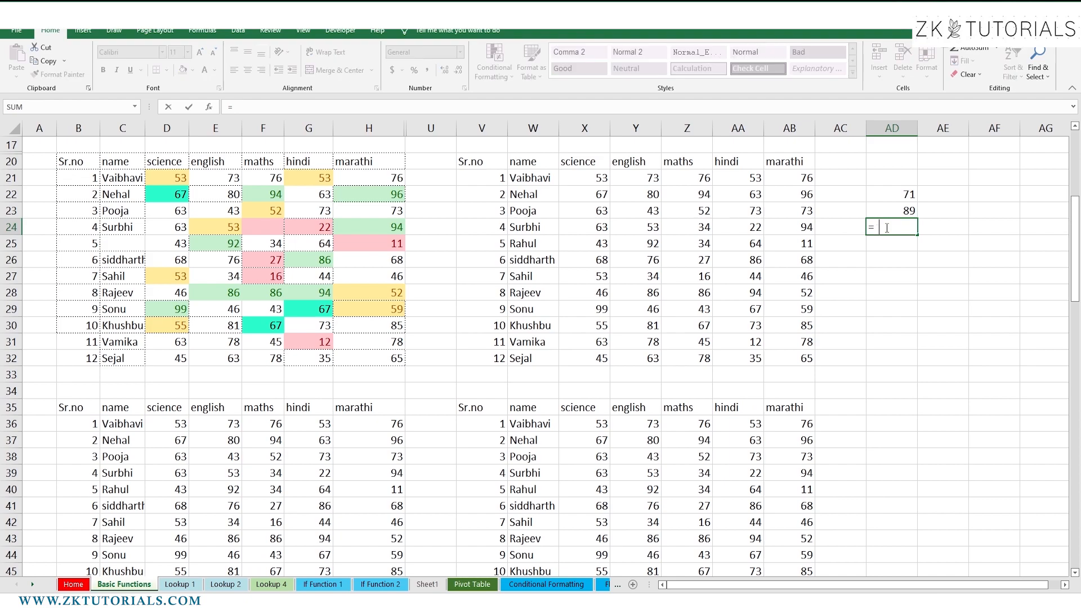
text(coun)
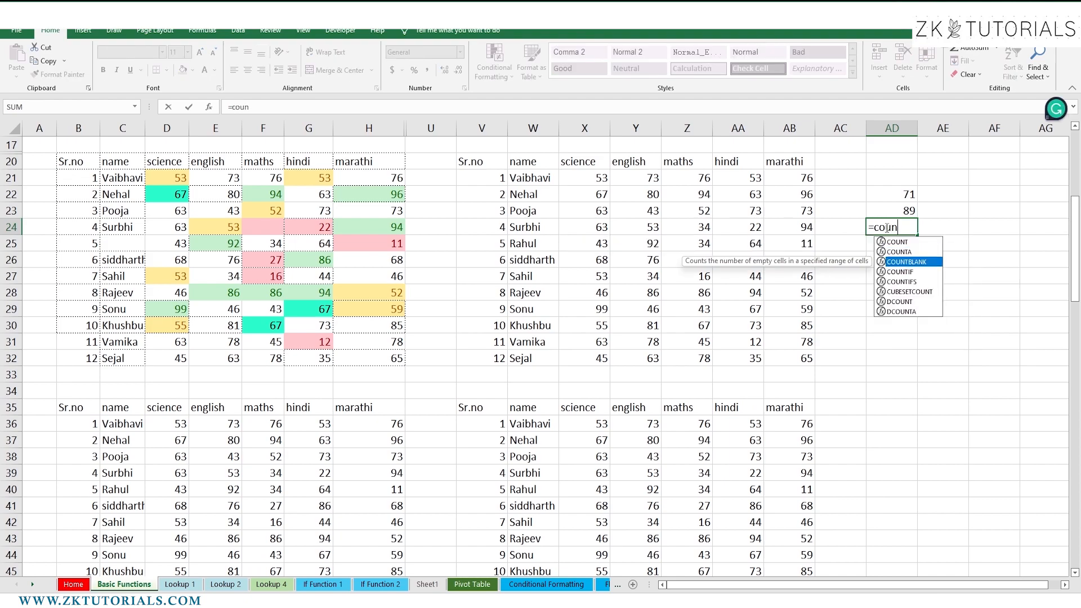
key(Tab)
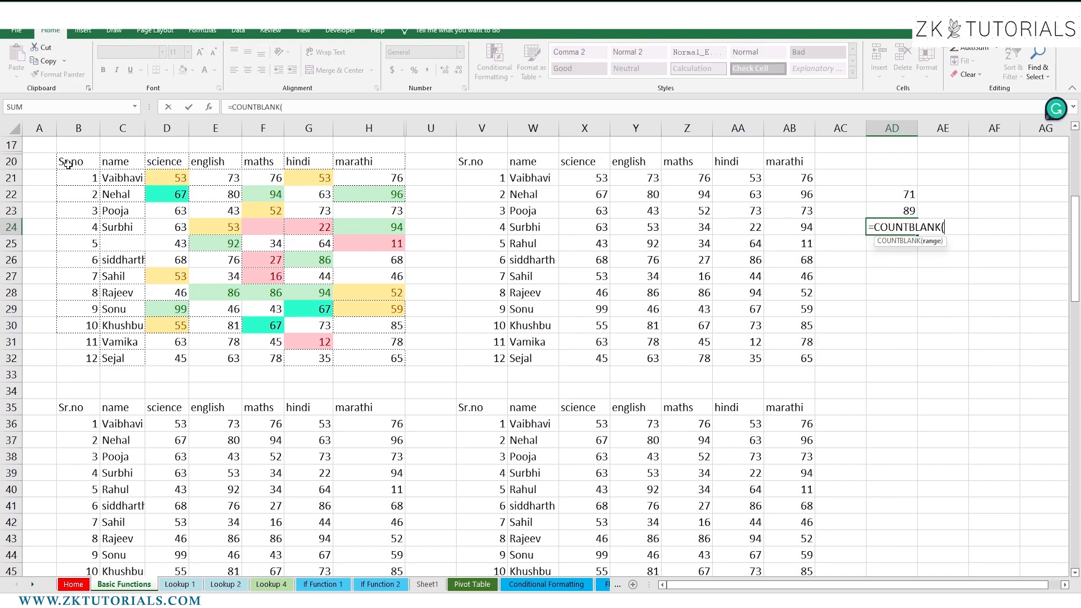
drag(88, 167, 373, 358)
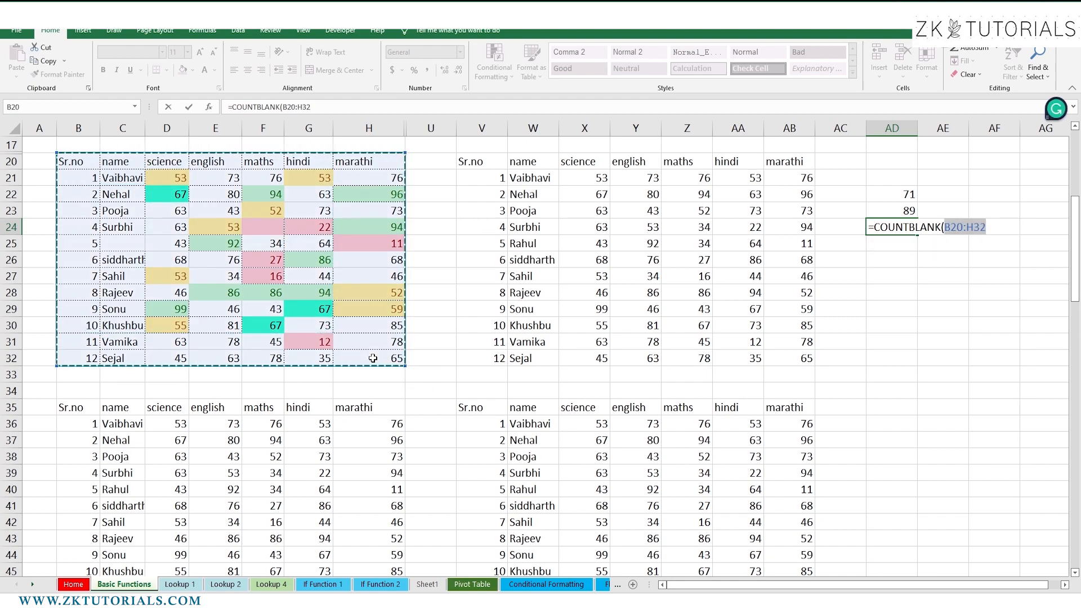
key(Return)
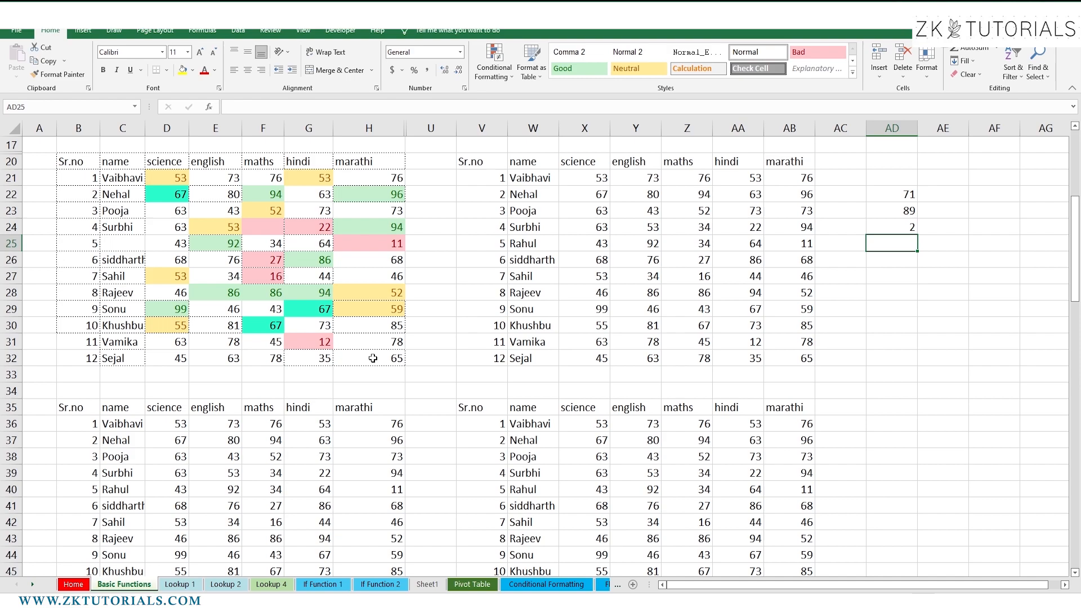
Select the whole marks table B20:H32 with Ctrl+A from cell G26
click(232, 263)
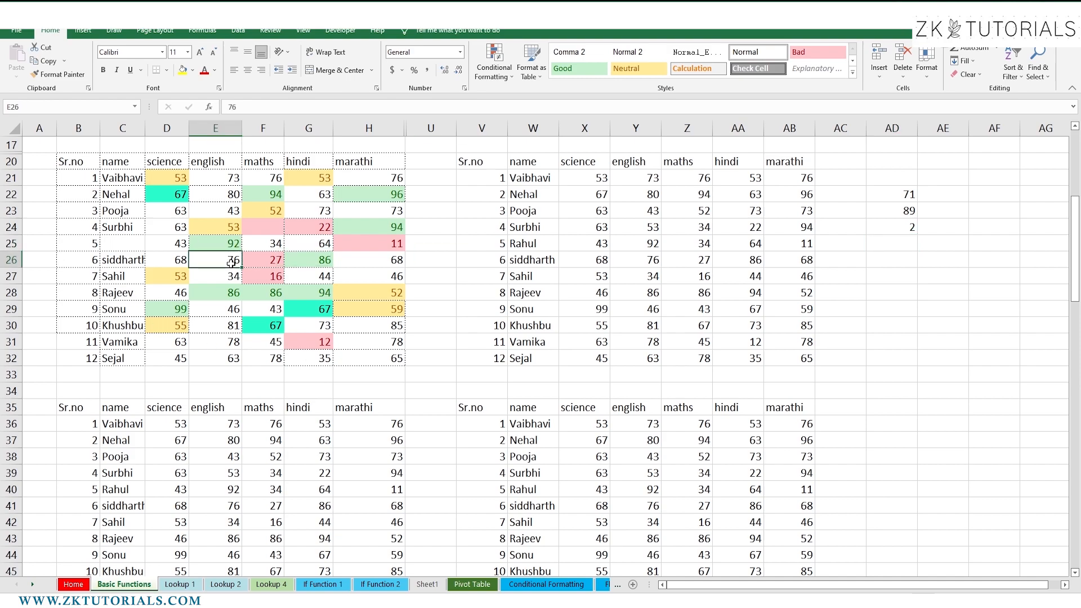
click(264, 242)
click(156, 269)
click(255, 219)
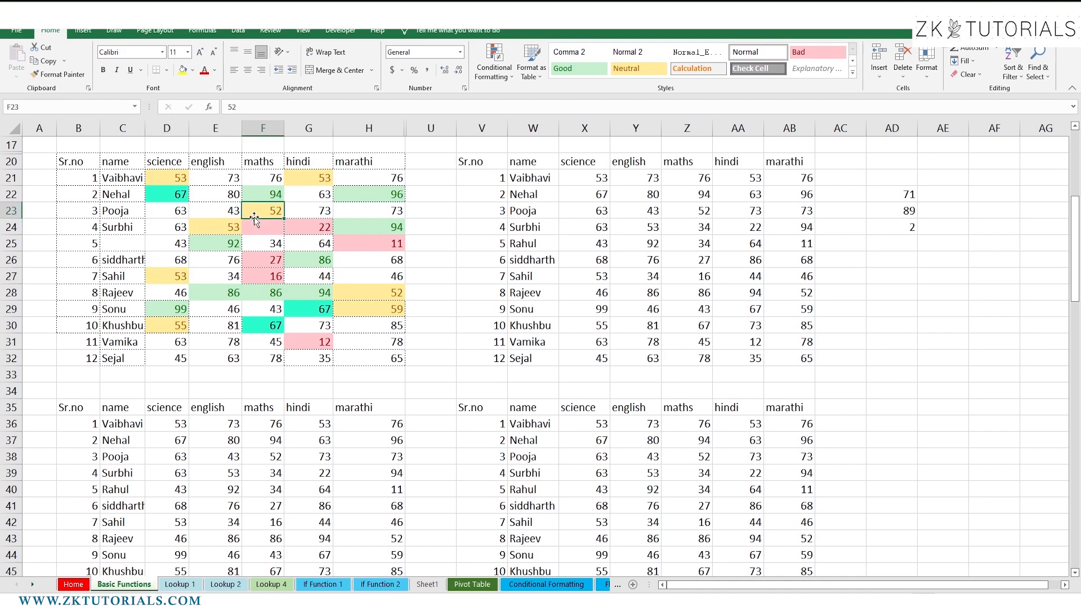
click(471, 309)
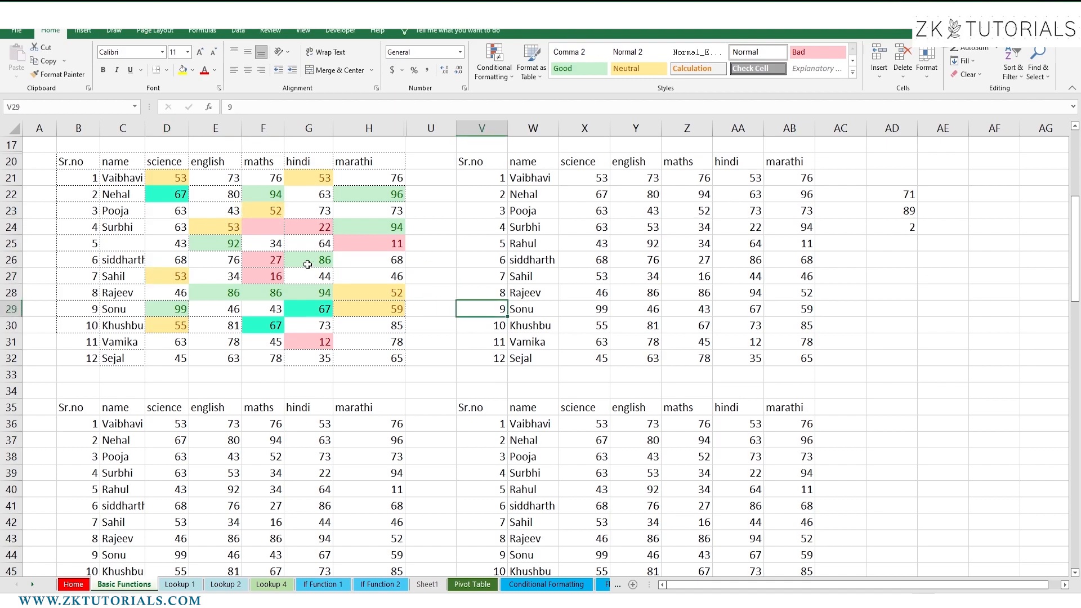
click(307, 264)
key(ctrl+a)
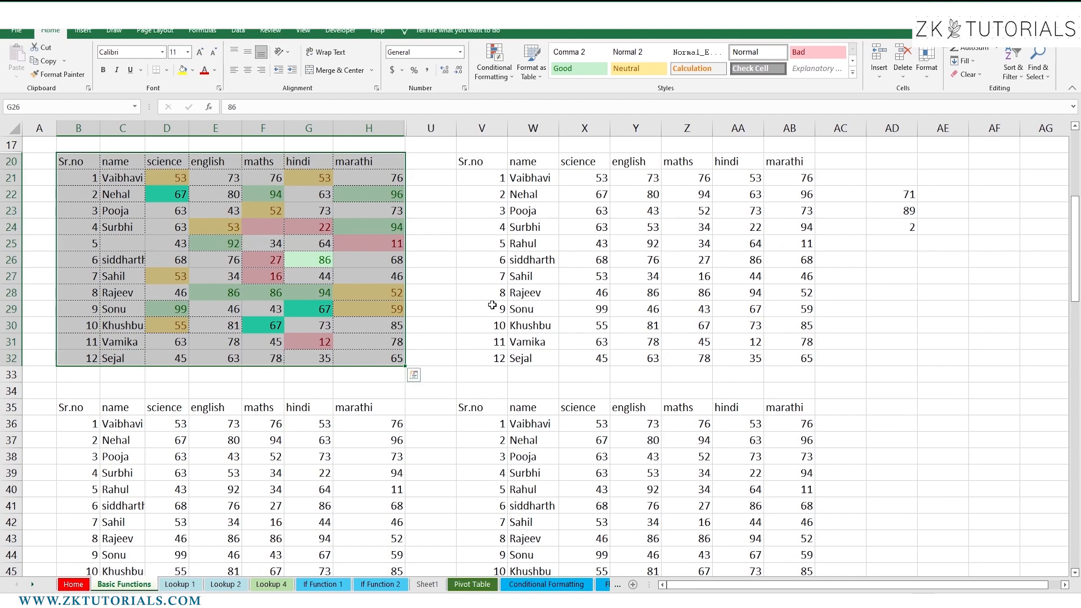
Try Ctrl+A from empty cells U26 and AD32, then clear the whole-sheet selection
click(438, 260)
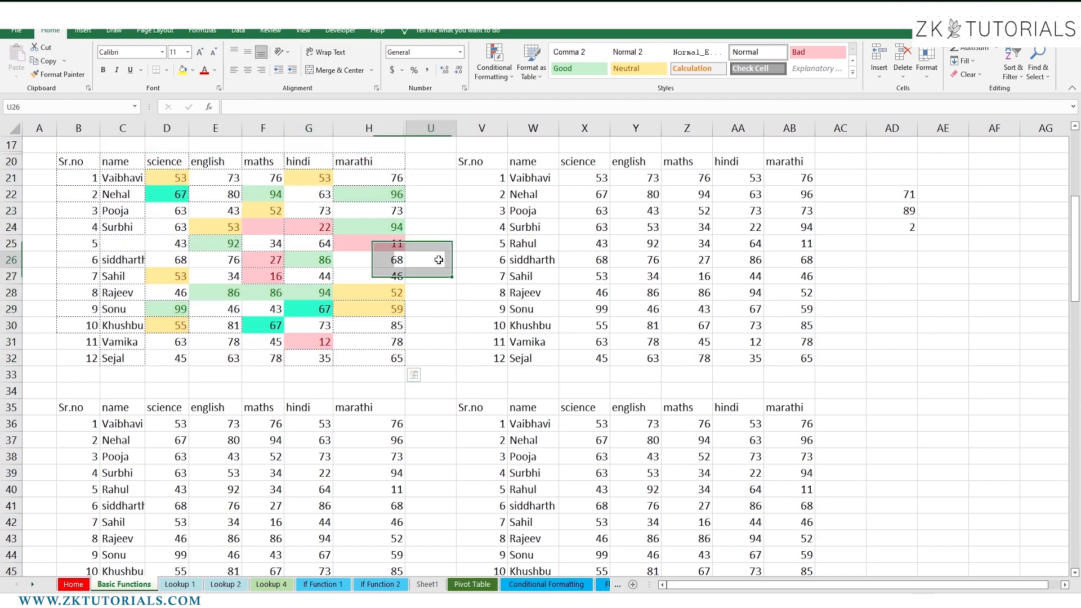
key(ctrl+a)
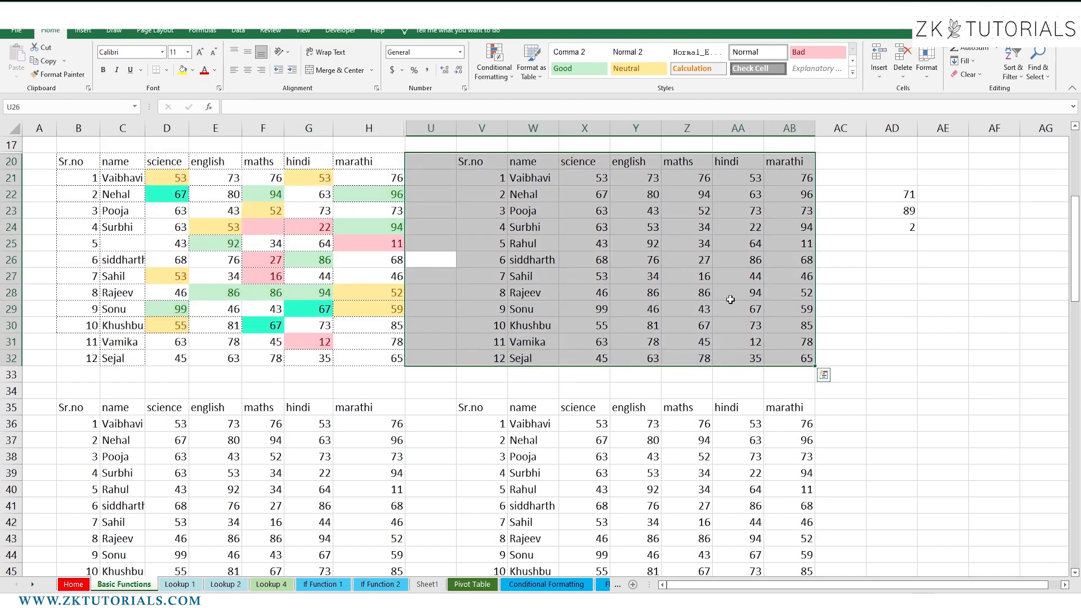
click(902, 363)
key(ctrl+a)
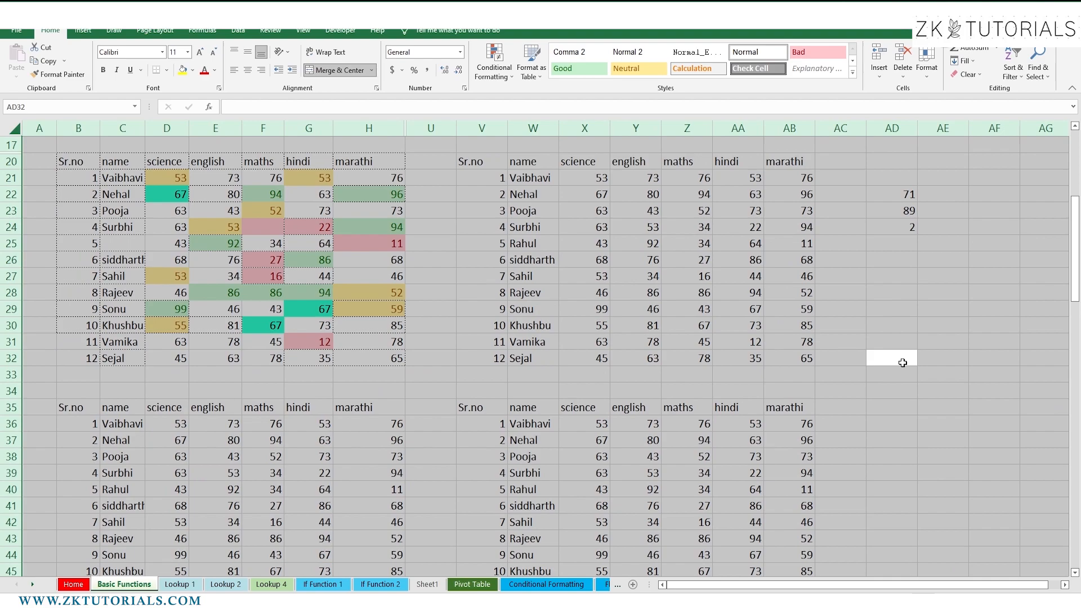
click(360, 280)
Reselect the entire marks table B20:H32 with Ctrl+A from cell D27
click(204, 255)
click(301, 306)
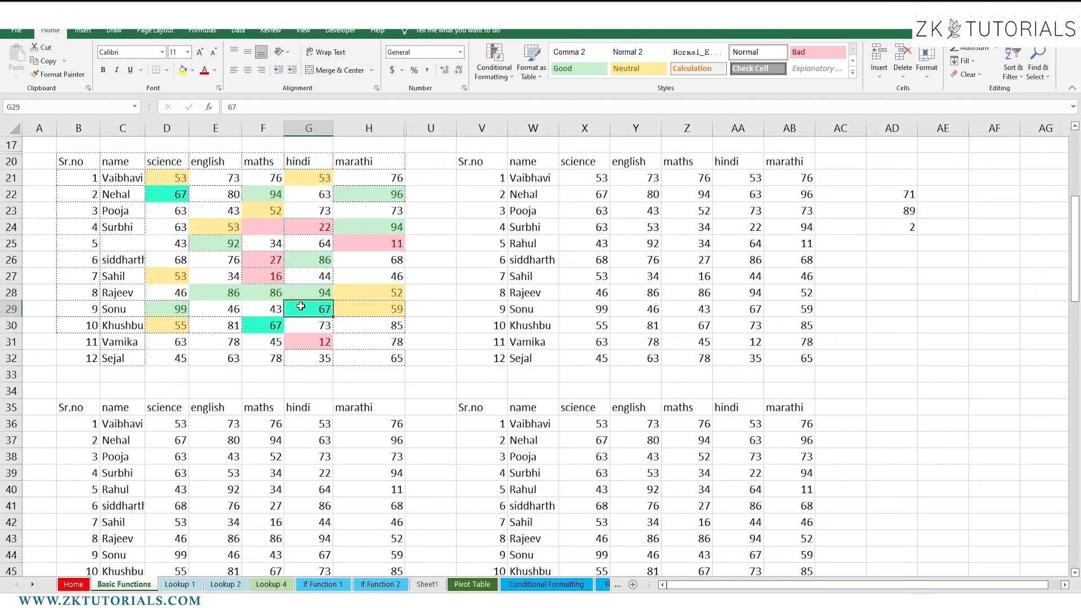
click(195, 222)
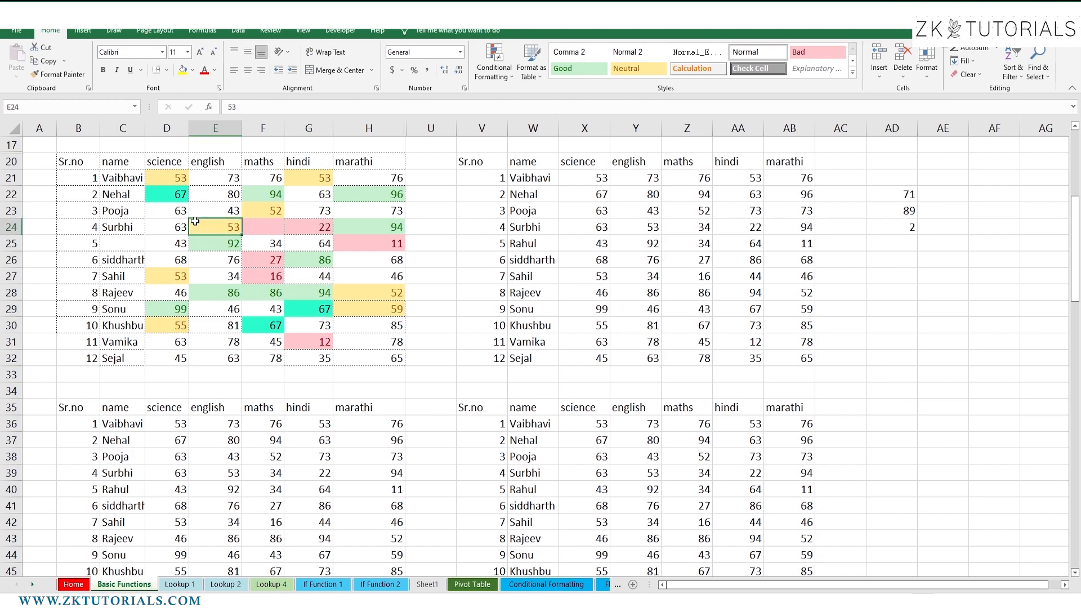
click(170, 271)
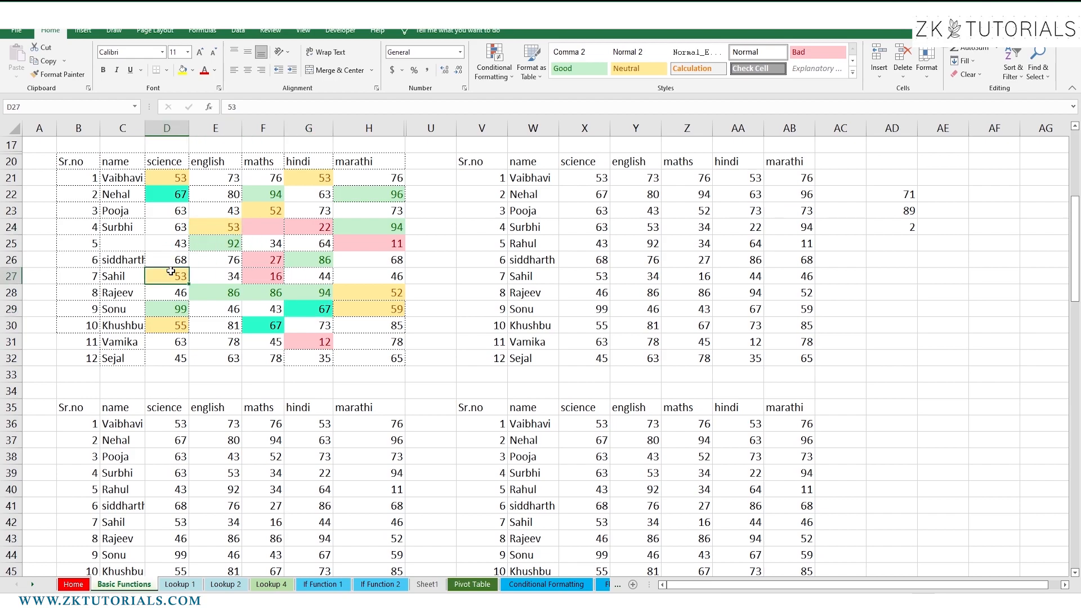
key(ctrl+a)
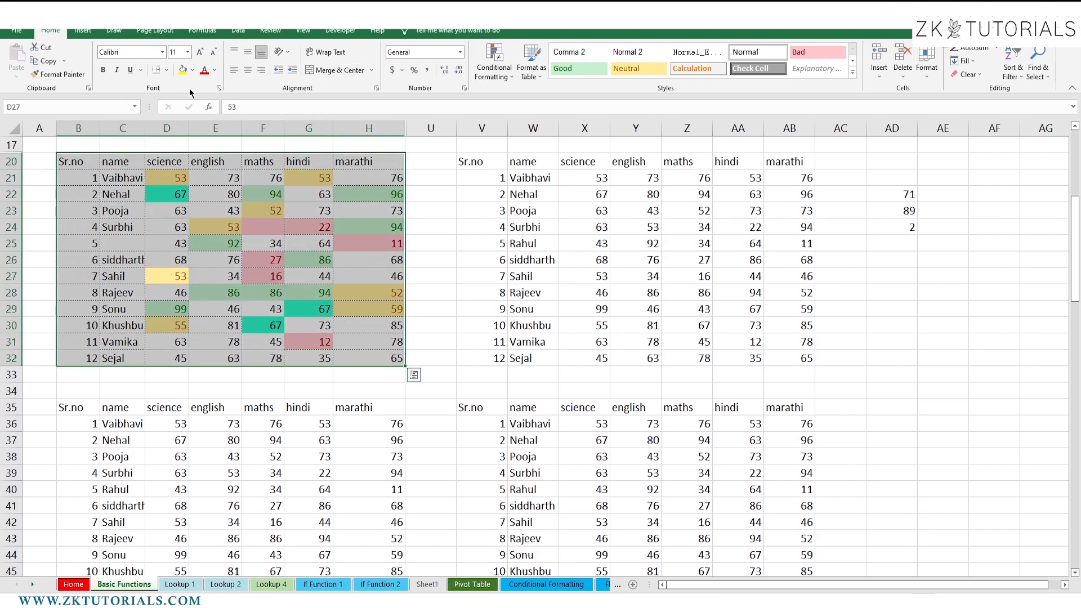
Add a Blanks conditional formatting rule with solid black fill to the marks table
click(489, 59)
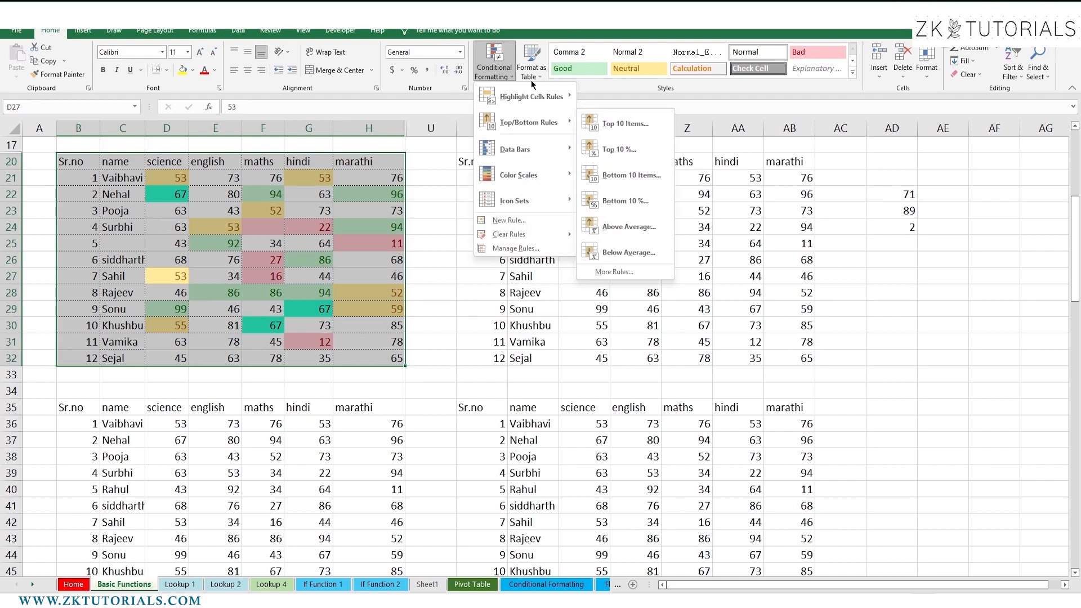
mouse_move(529, 99)
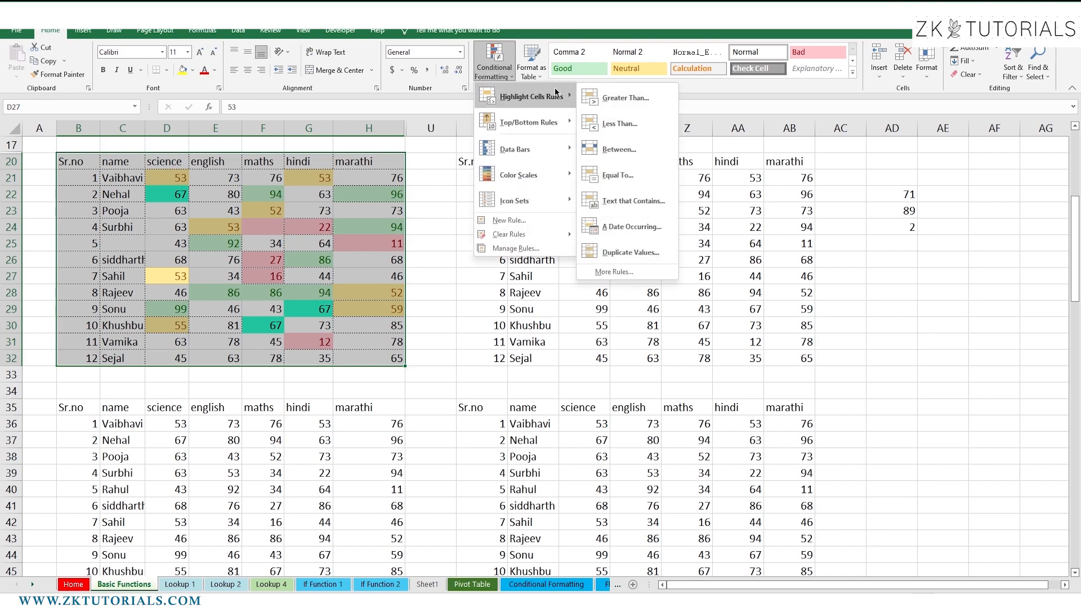
click(595, 274)
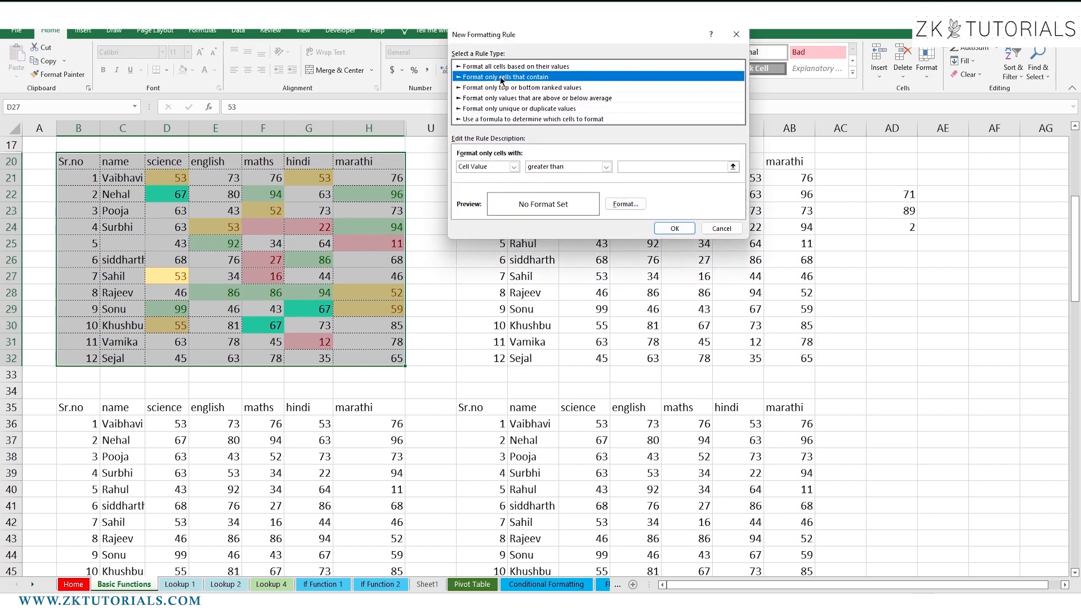
click(514, 166)
click(478, 202)
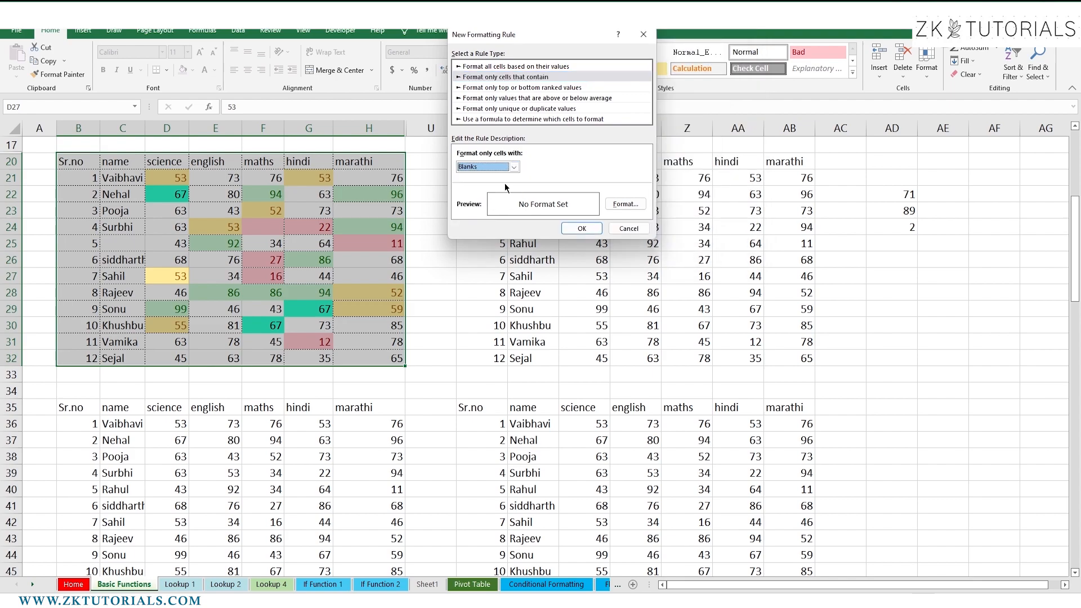
click(624, 204)
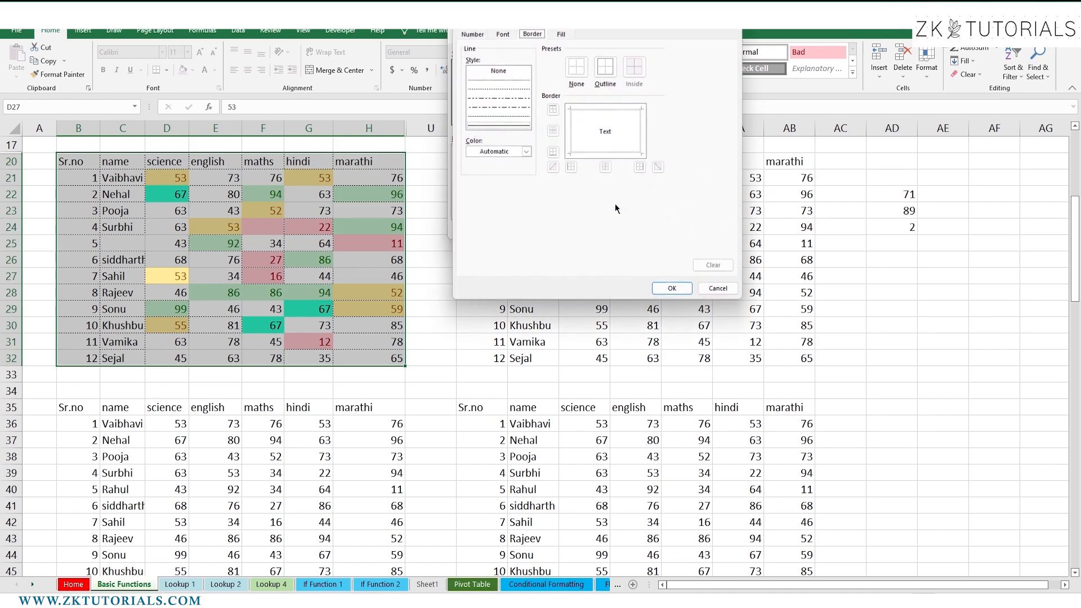
click(569, 32)
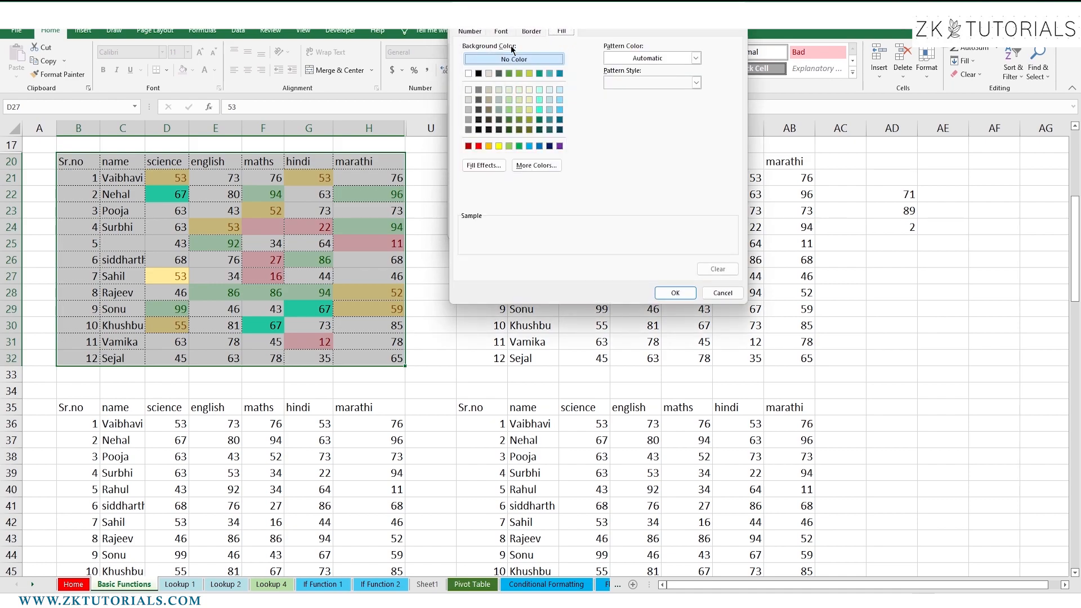
click(479, 74)
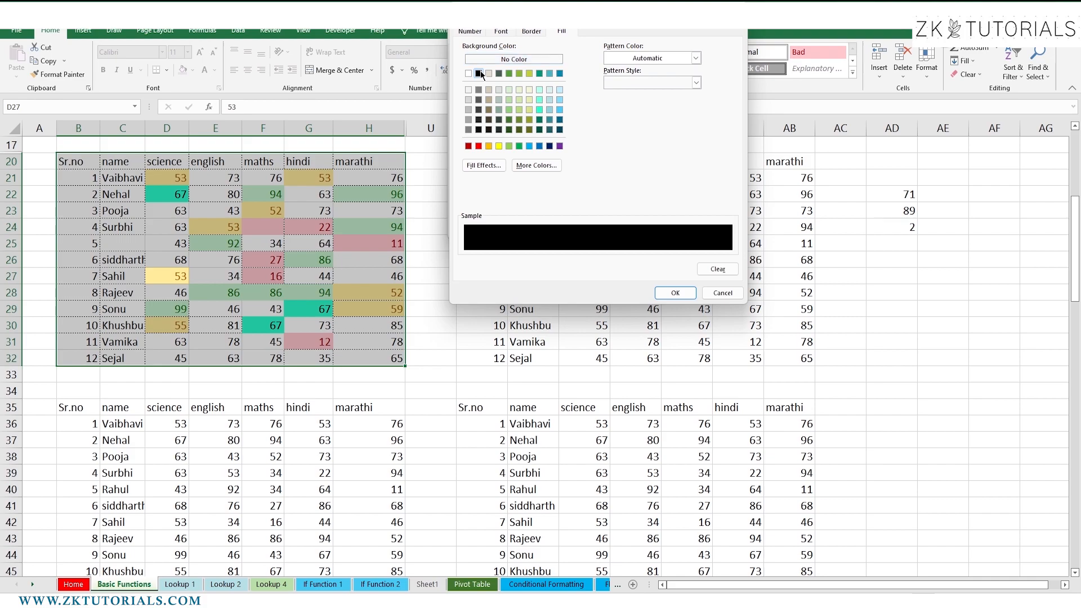
click(676, 294)
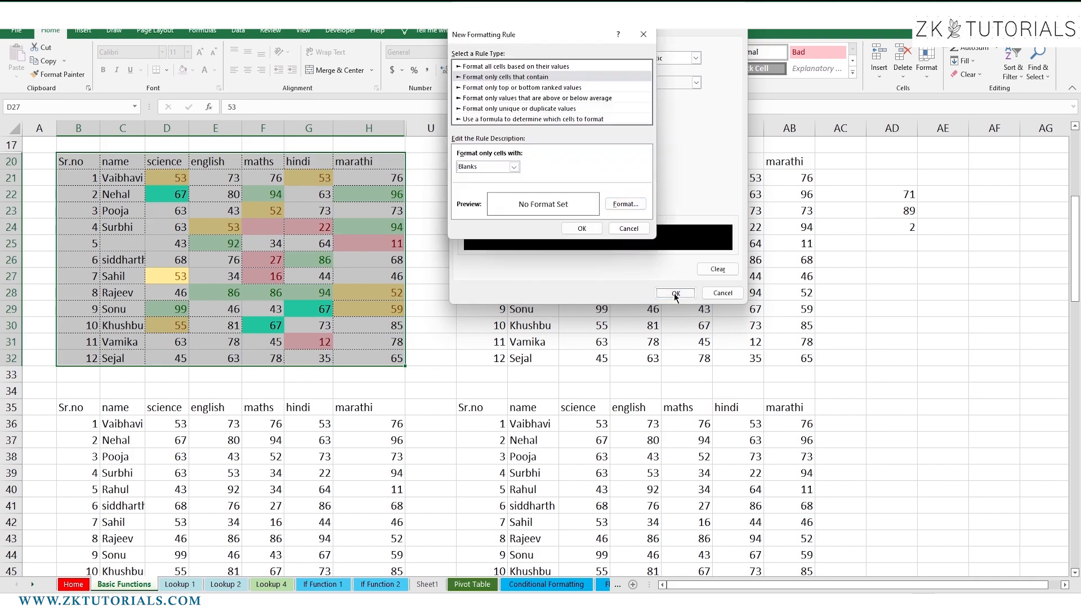
click(579, 228)
click(578, 227)
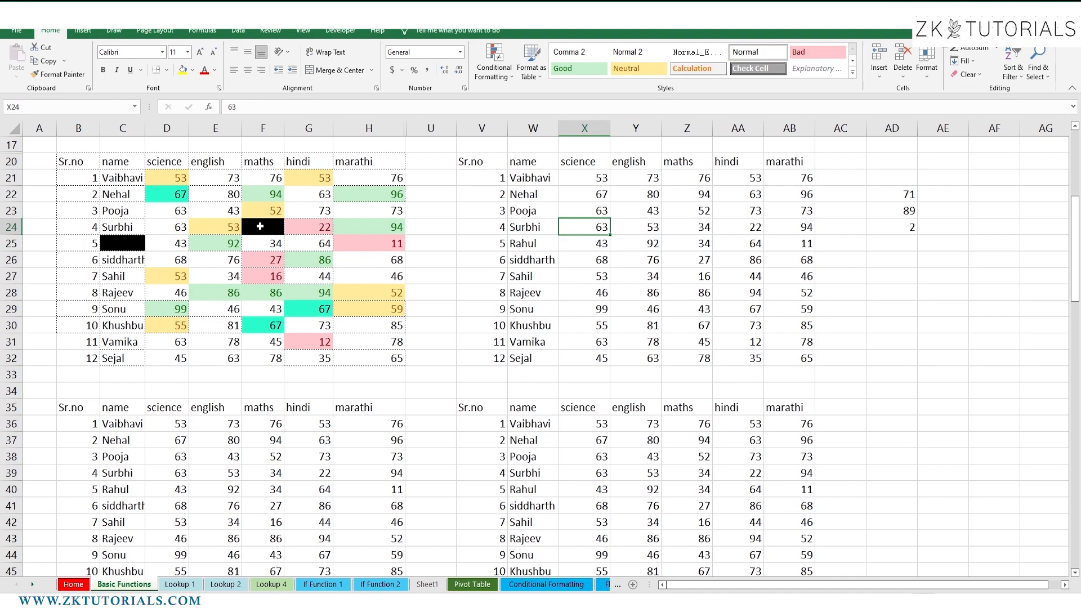
Clear the 81 from E30 so it turns black, and enter 76 in F24
click(267, 225)
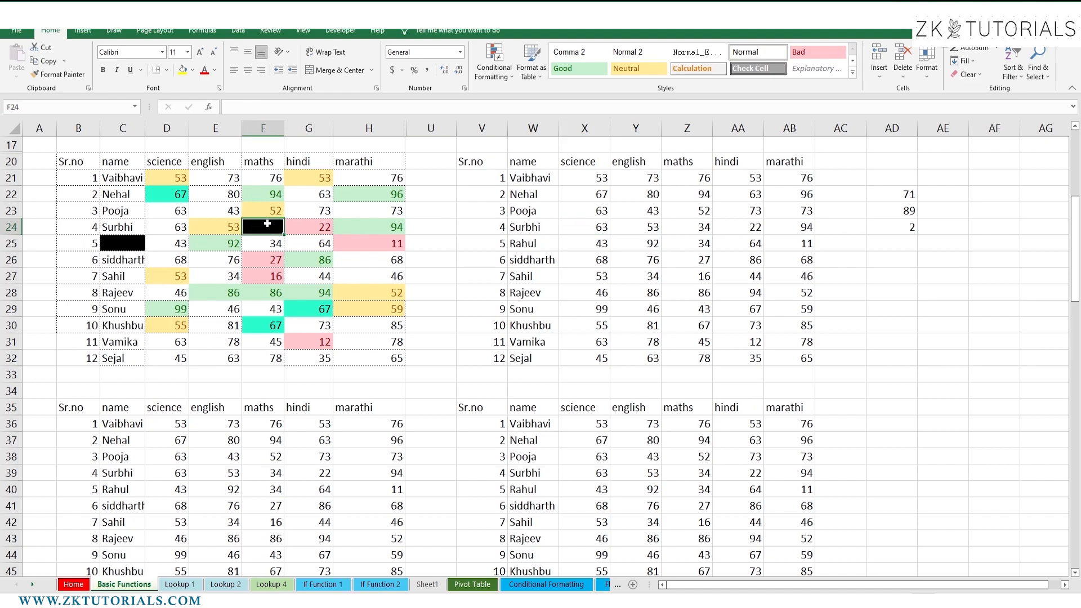
click(223, 331)
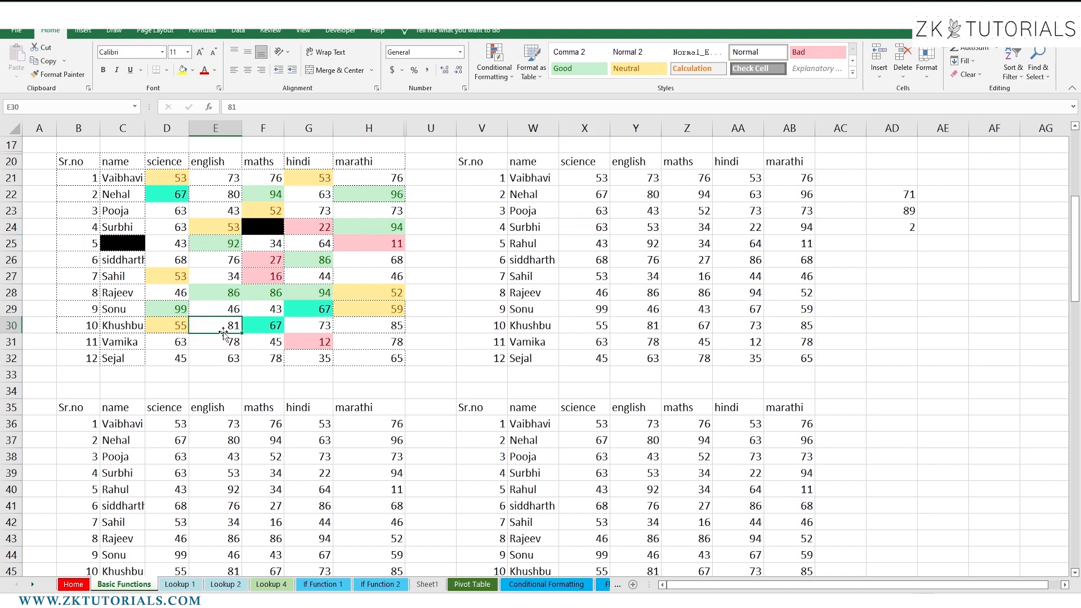
key(Delete)
click(315, 291)
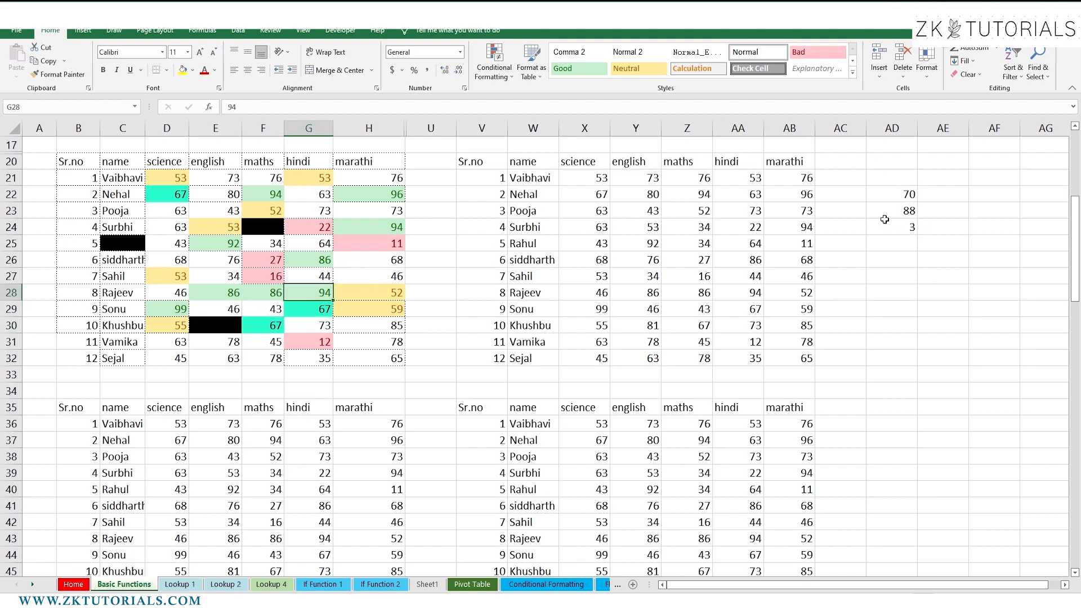
click(255, 227)
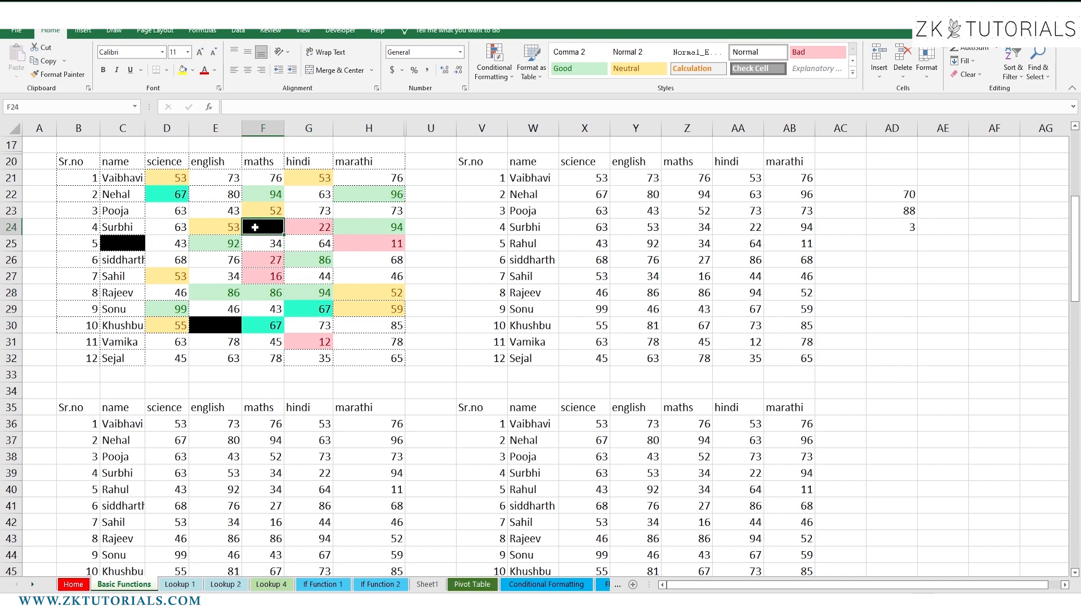
text(76)
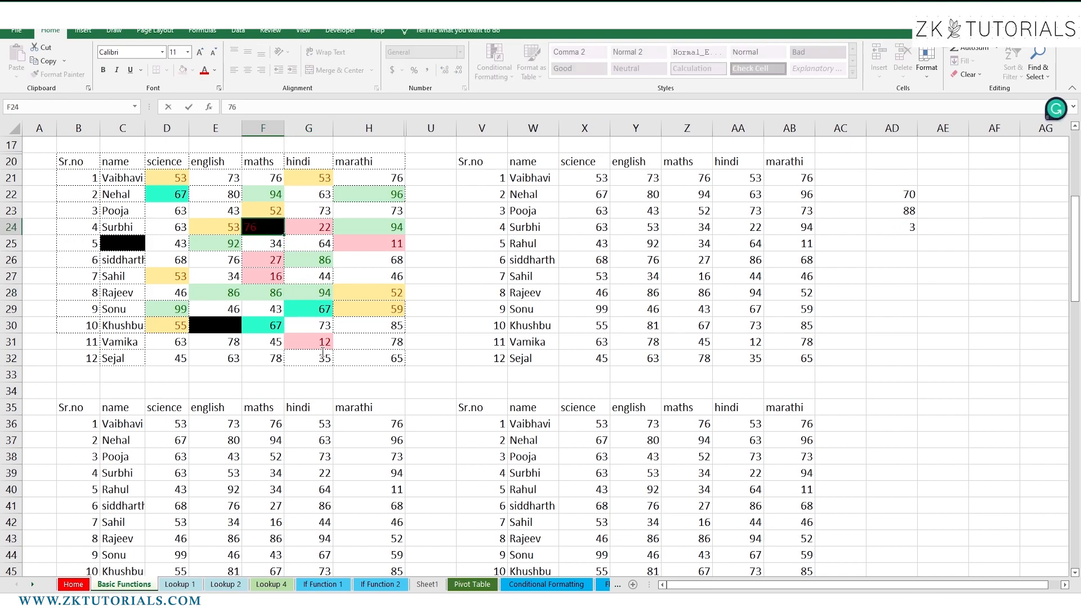
key(Return)
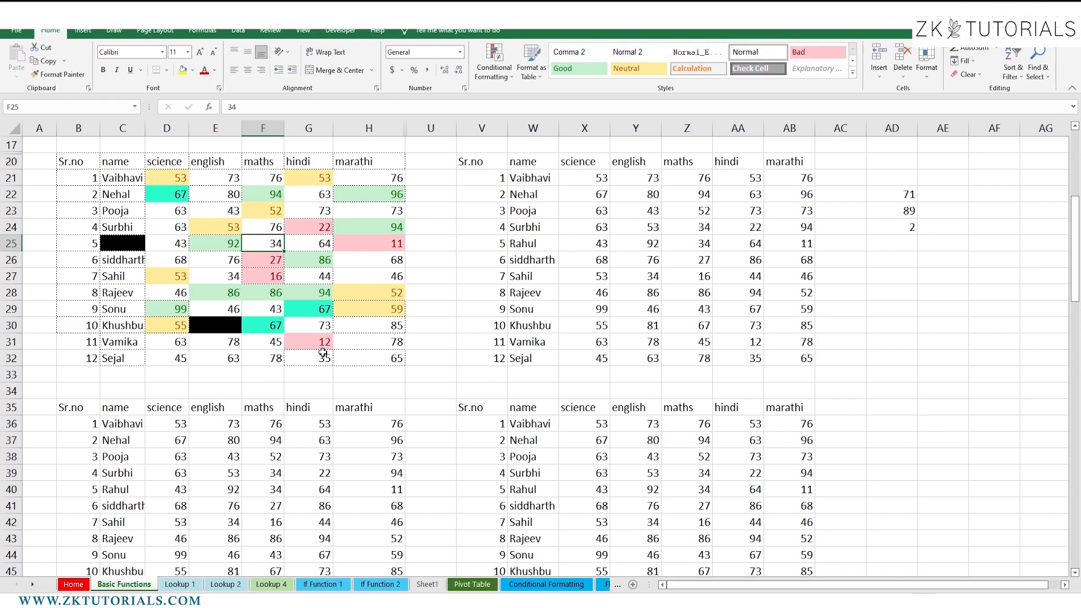
Fill the blank C25 with a student's name and bring up Highlight Cells Rules
click(134, 247)
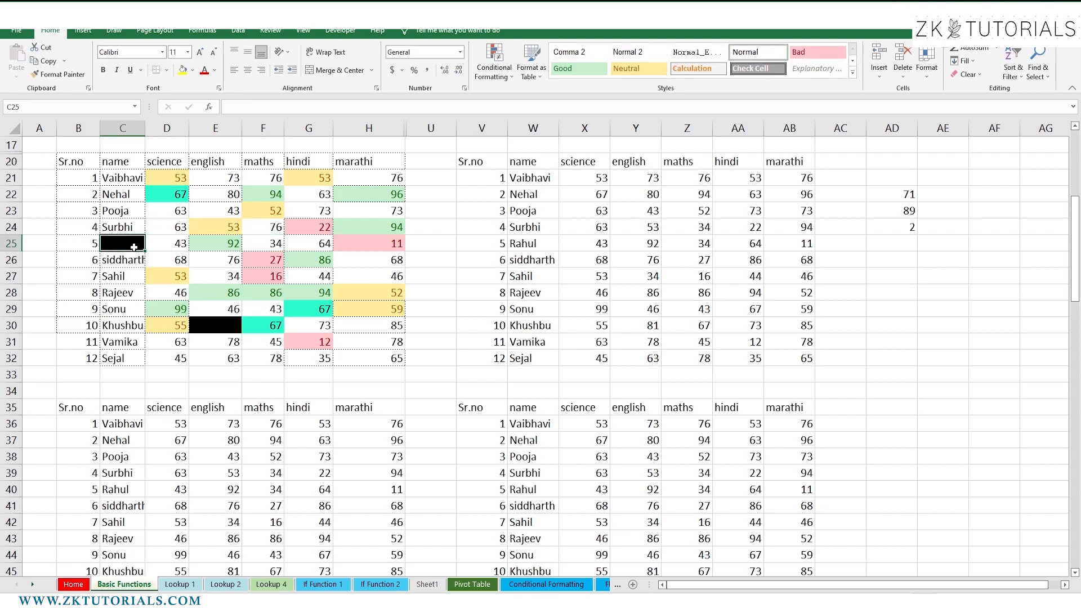
text(Khusbu)
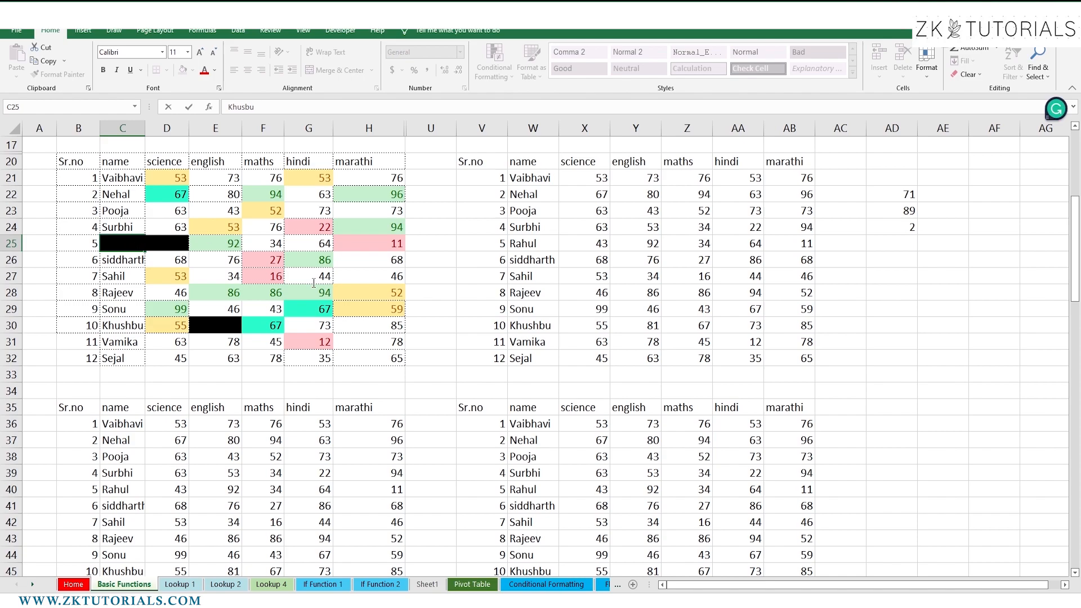
key(Return)
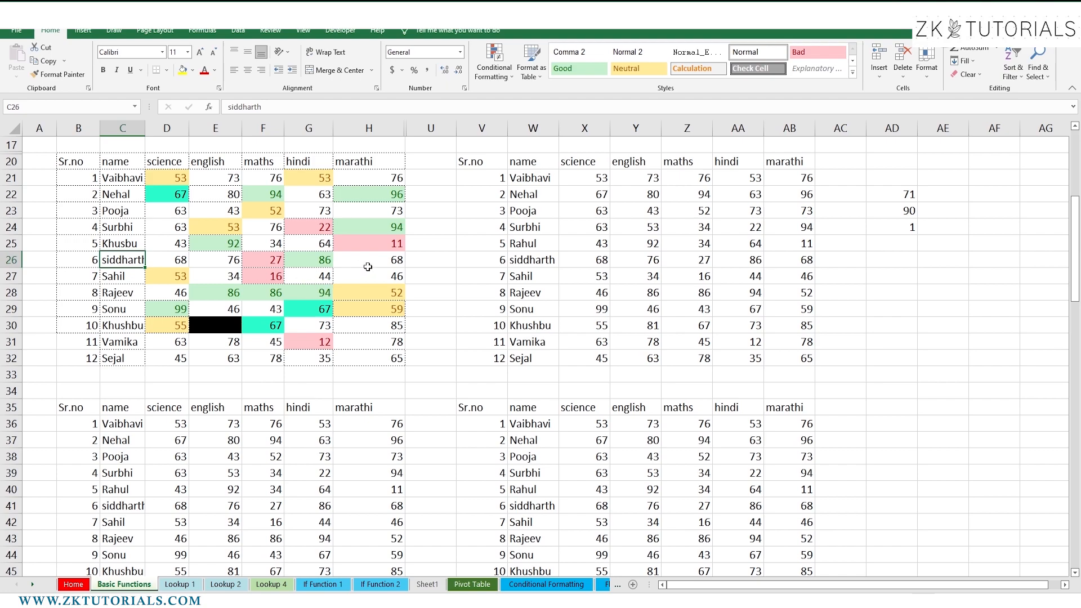
click(491, 63)
mouse_move(538, 98)
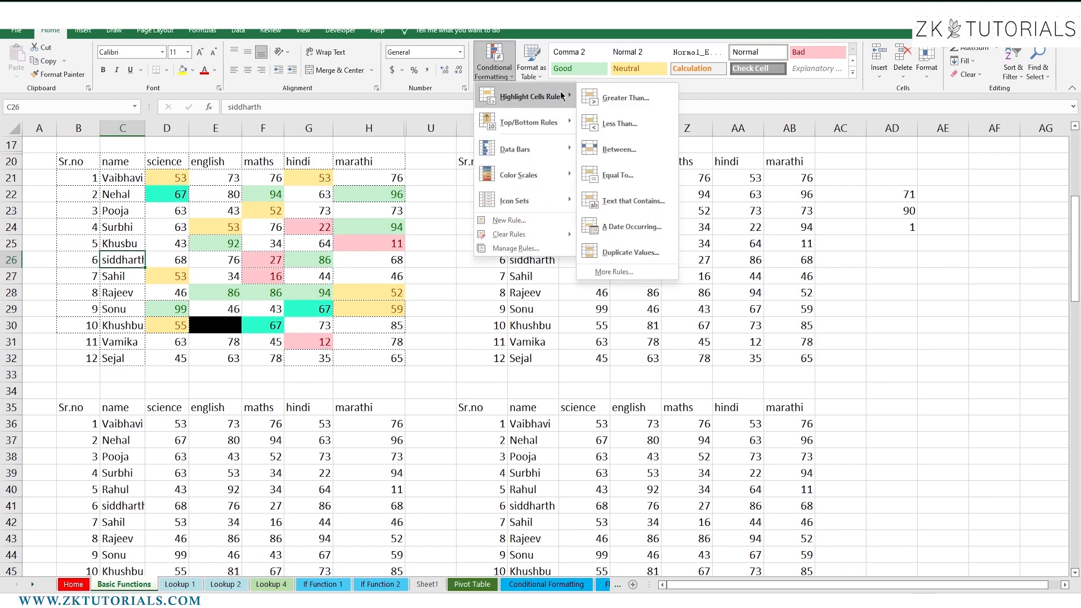